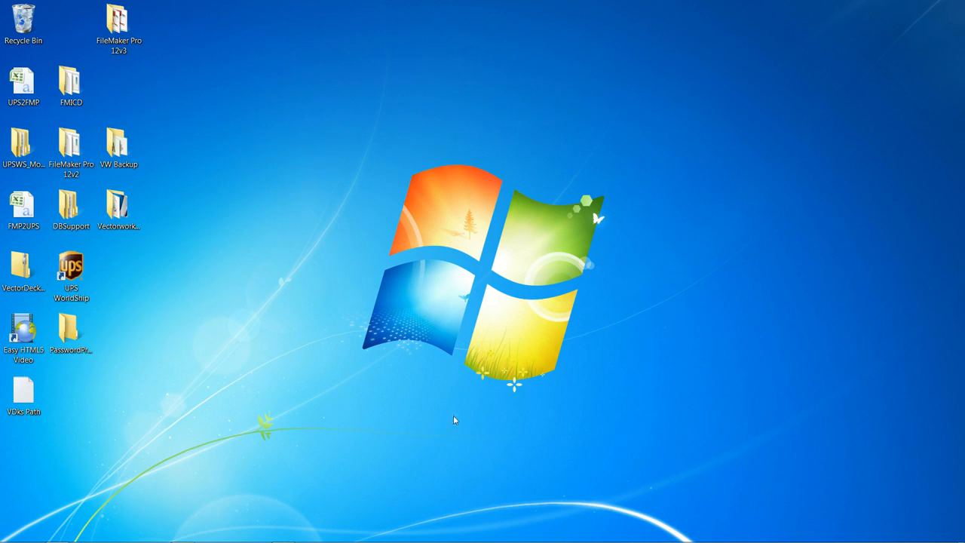
- Review the VectorDecks purchase e-mail containing the download link, and minimize the mail window
{"action": "mouse_move", "coordinate": [369, 541]}
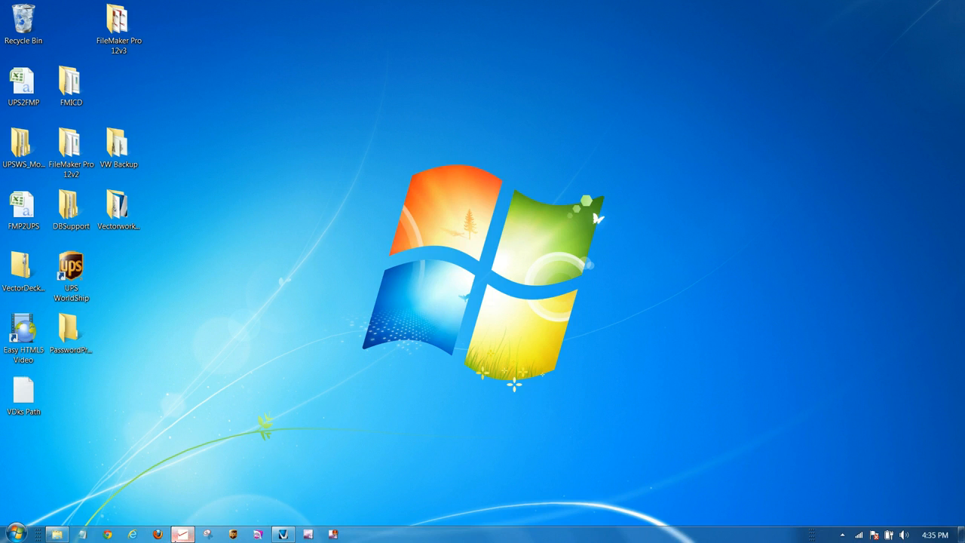
{"action": "left_click", "coordinate": [178, 536]}
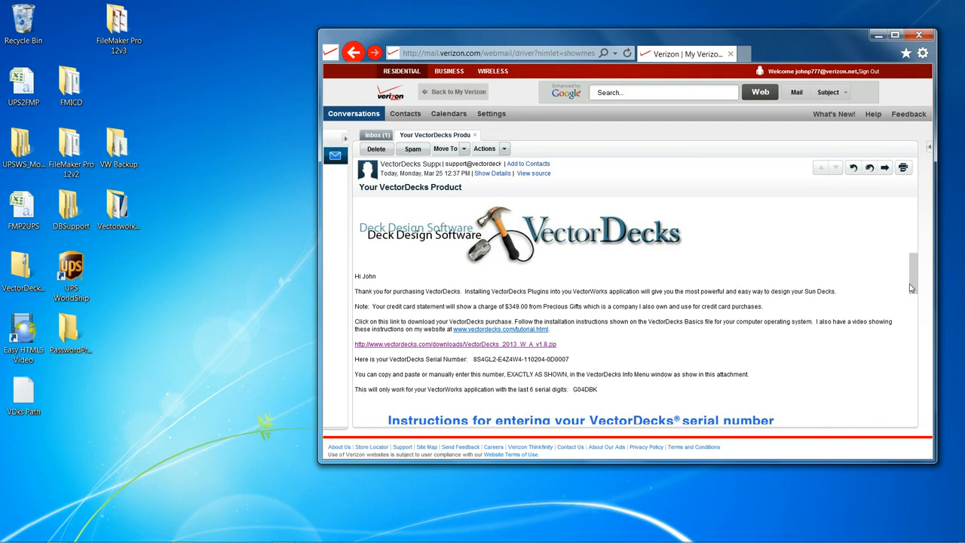
{"action": "mouse_move", "coordinate": [910, 289]}
{"action": "left_mouse_down"}
{"action": "mouse_move", "coordinate": [920, 385]}
{"action": "mouse_move", "coordinate": [925, 281]}
{"action": "mouse_move", "coordinate": [924, 311]}
{"action": "mouse_move", "coordinate": [925, 290]}
{"action": "left_mouse_up"}
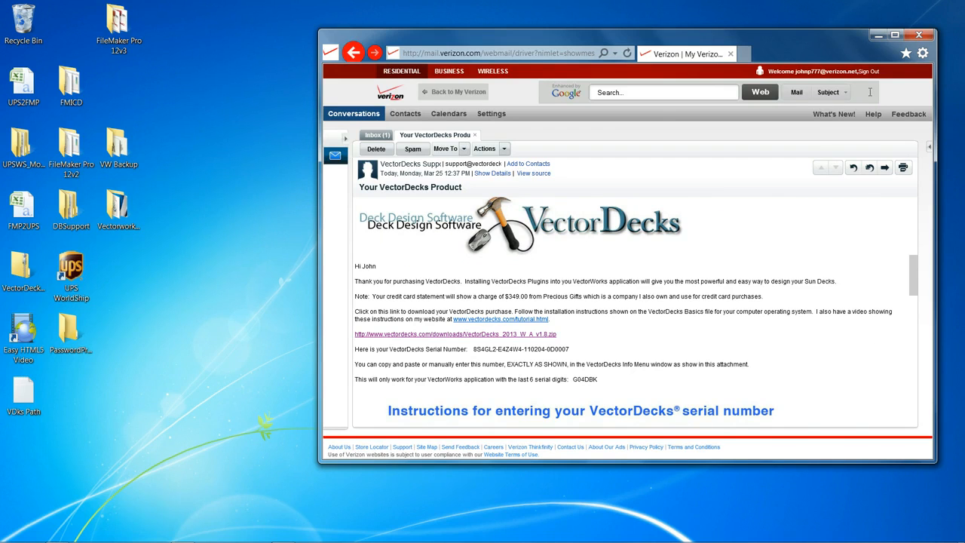
{"action": "left_click", "coordinate": [878, 36]}
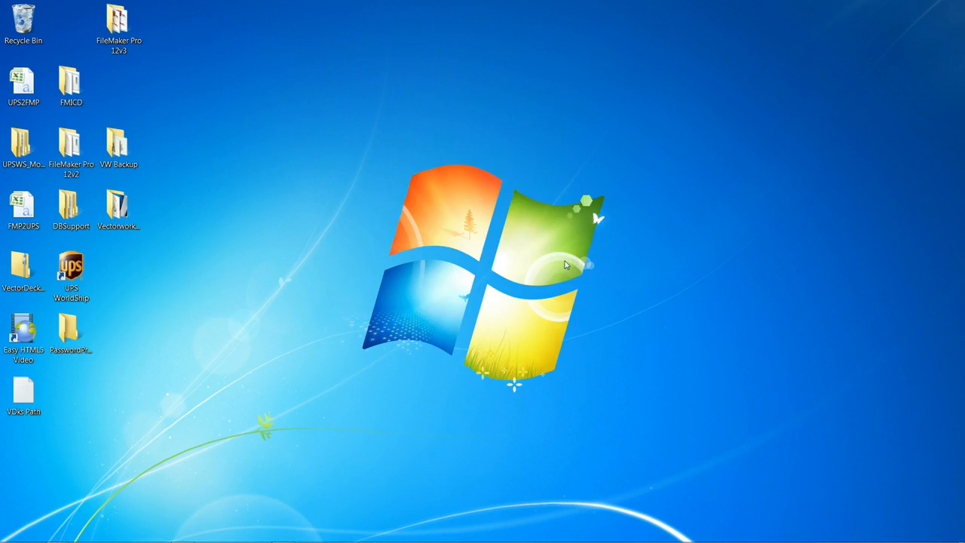
- Switch to Vectorworks 2013 and open the Vectorworks Preferences
{"action": "mouse_move", "coordinate": [264, 541]}
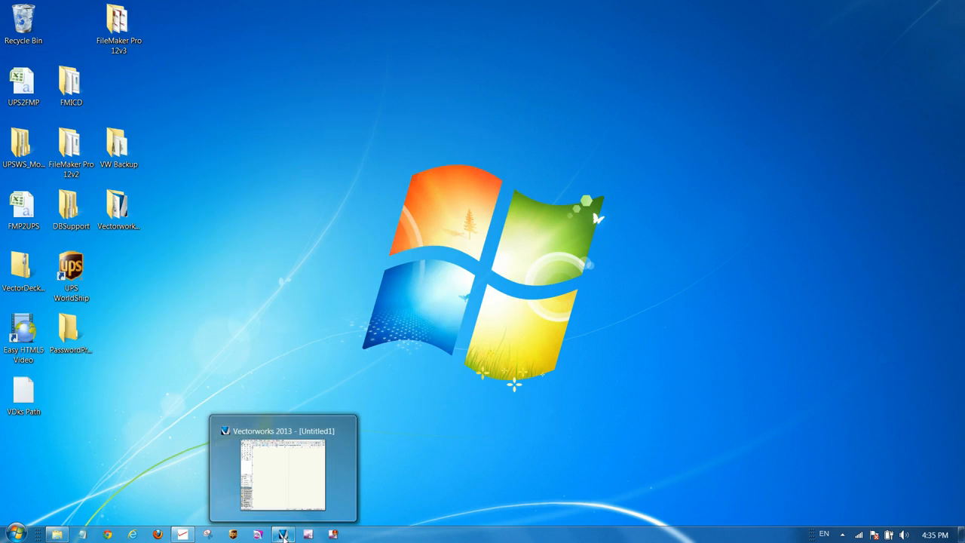
{"action": "left_click", "coordinate": [282, 535]}
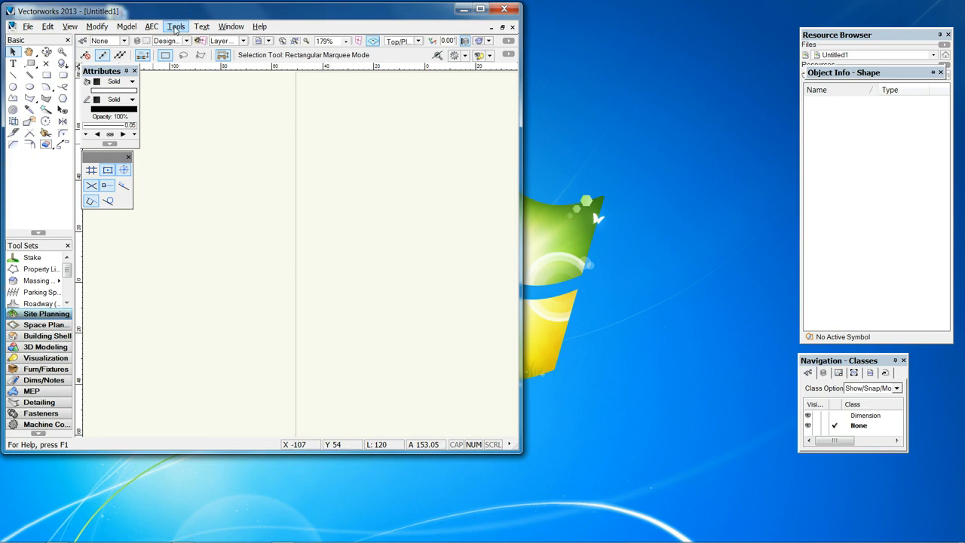
{"action": "left_click", "coordinate": [175, 27]}
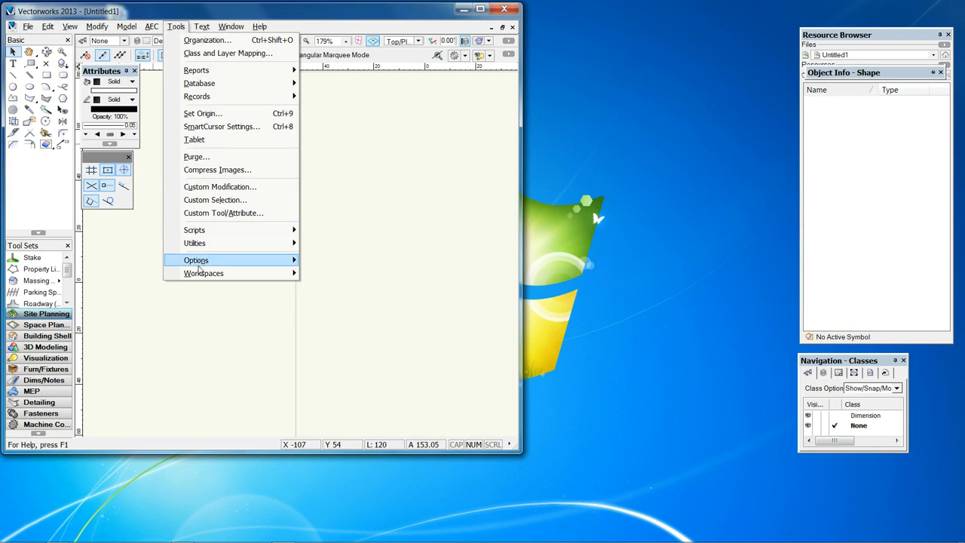
{"action": "mouse_move", "coordinate": [198, 264]}
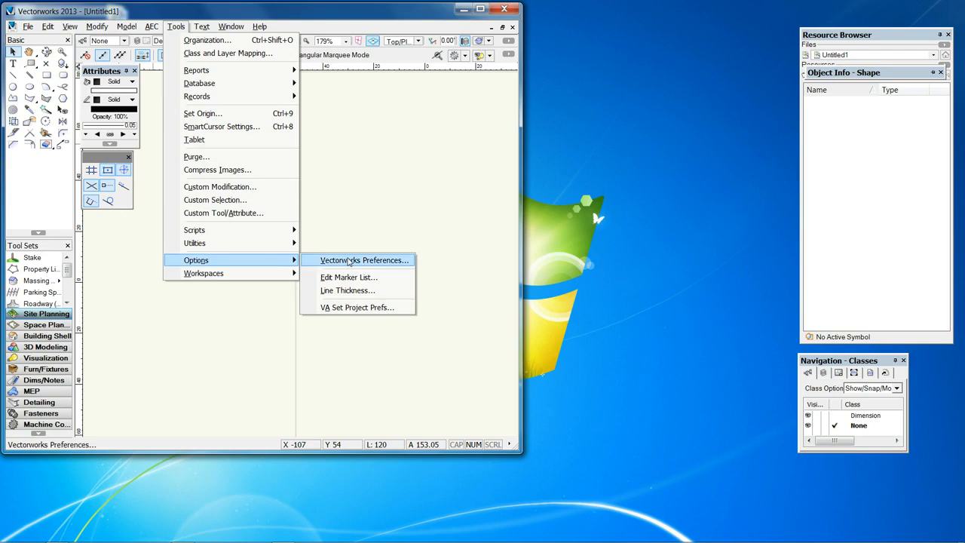
{"action": "left_click", "coordinate": [348, 261]}
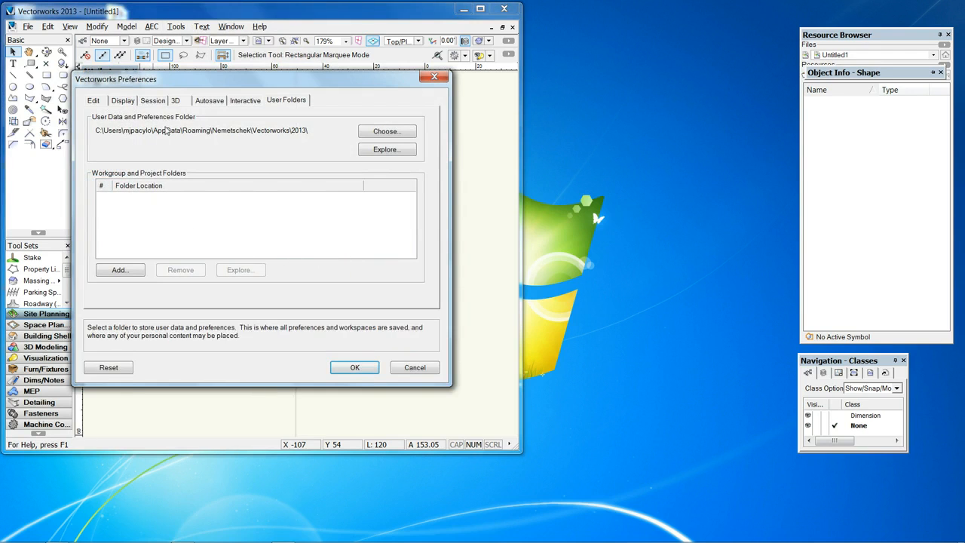
- Show the User Folders preferences and explore the user data and preferences folder in a file window
{"action": "left_click", "coordinate": [123, 104]}
{"action": "left_click", "coordinate": [159, 101]}
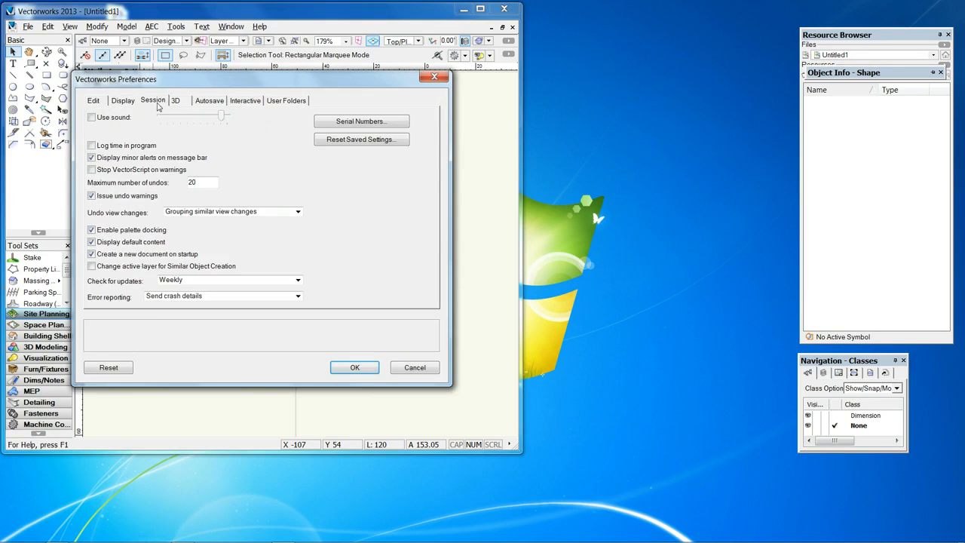
{"action": "left_click", "coordinate": [183, 104]}
{"action": "left_click", "coordinate": [92, 104]}
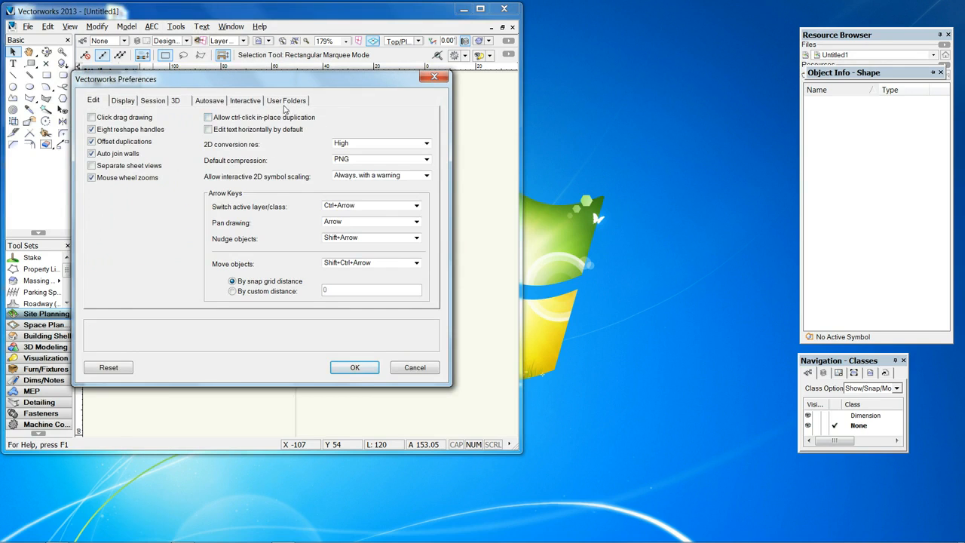
{"action": "left_click", "coordinate": [281, 101]}
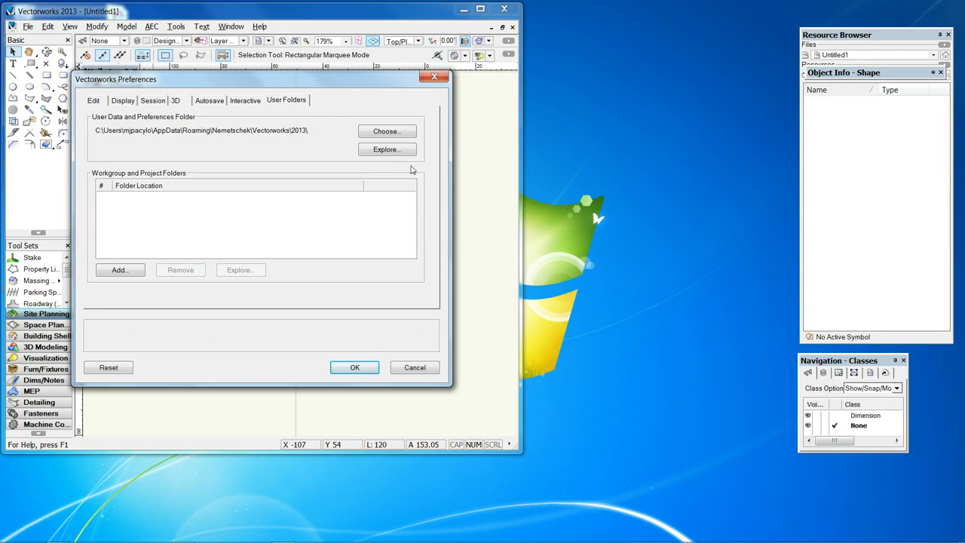
{"action": "left_click", "coordinate": [392, 150]}
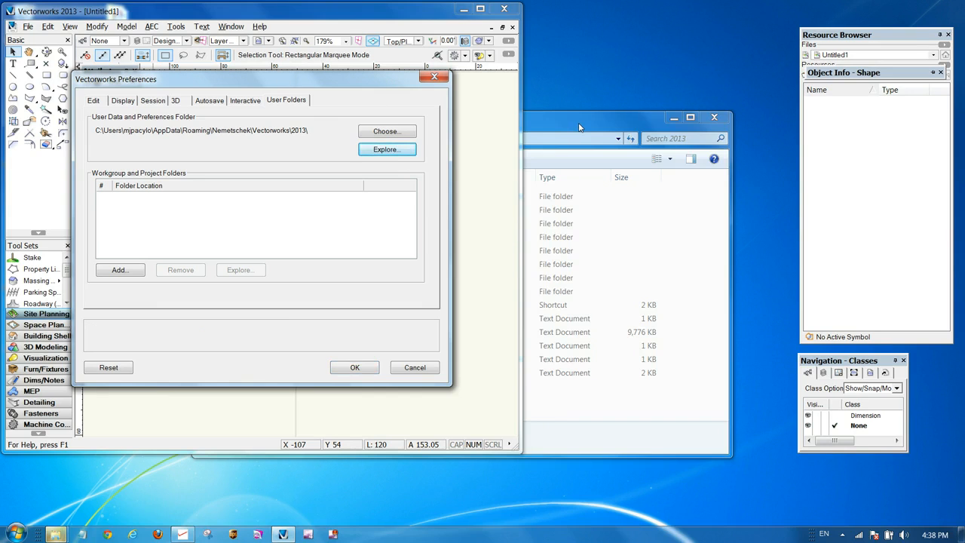
- Bring the 2013 folder window to the front, narrow it, and move it beside the preferences dialog
{"action": "left_click", "coordinate": [579, 127]}
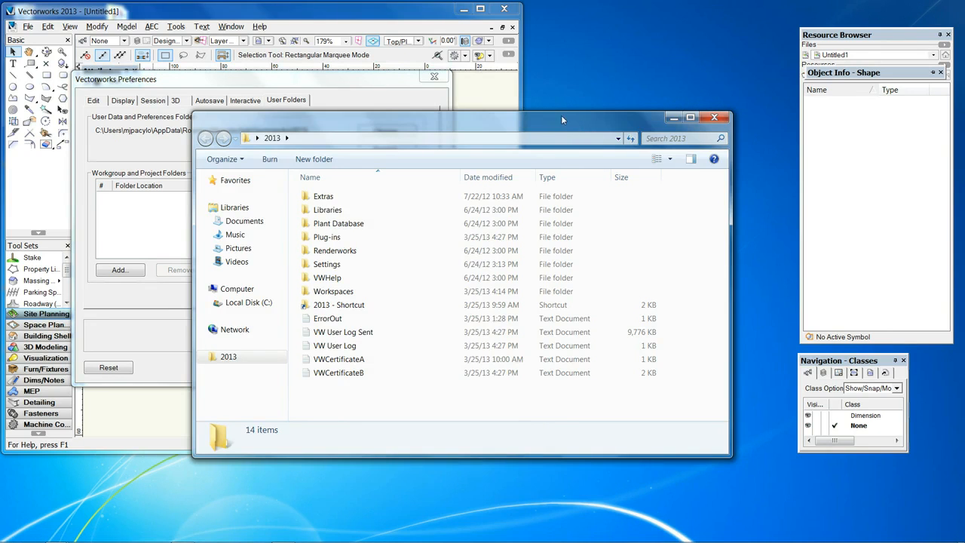
{"action": "left_click_drag", "start_coordinate": [561, 120], "coordinate": [575, 88]}
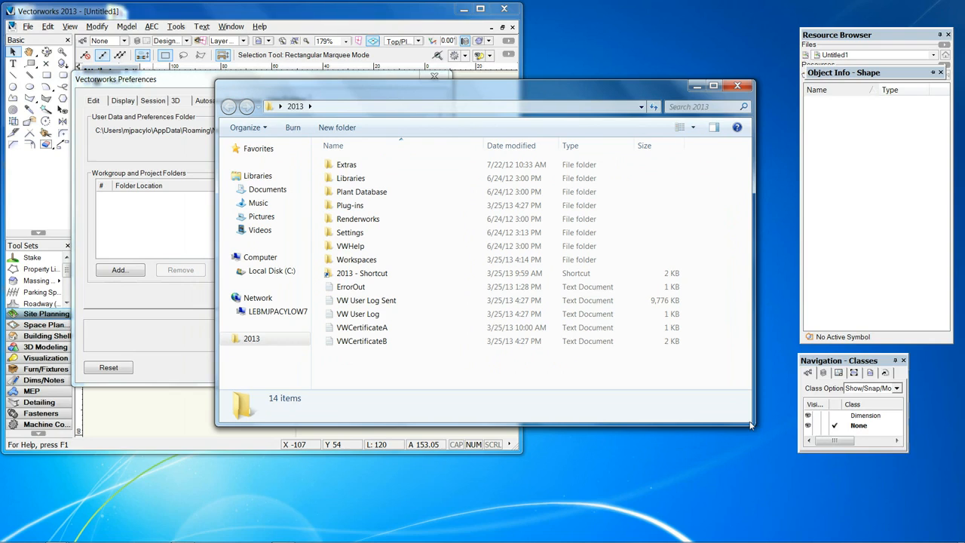
{"action": "left_click_drag", "start_coordinate": [749, 425], "coordinate": [596, 421]}
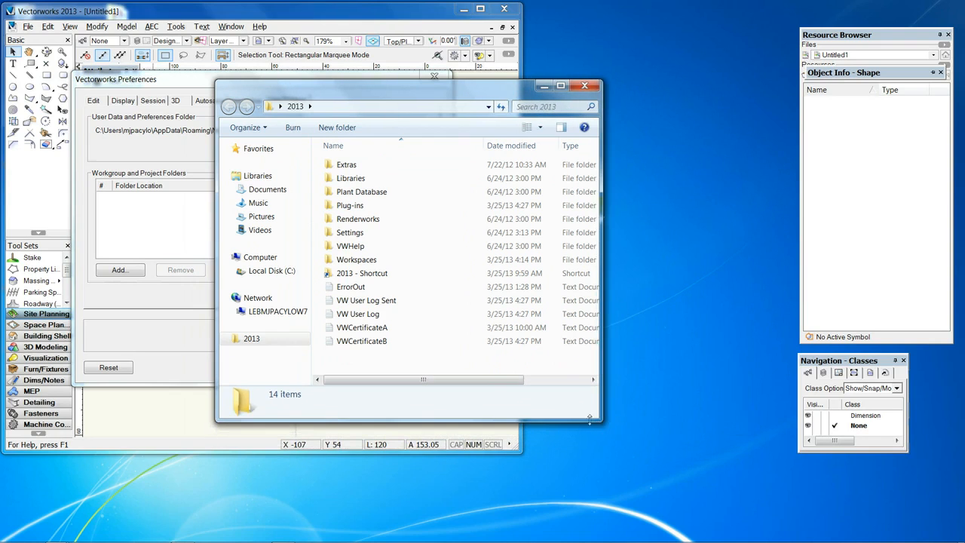
{"action": "left_click_drag", "start_coordinate": [332, 90], "coordinate": [511, 107]}
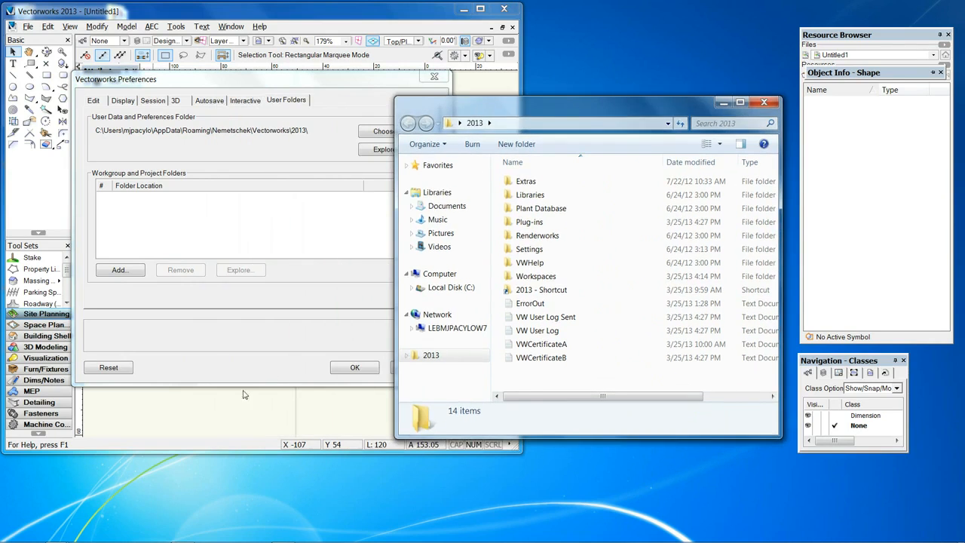
- Accept and close the Vectorworks Preferences, and quit Vectorworks
{"action": "left_click", "coordinate": [324, 417]}
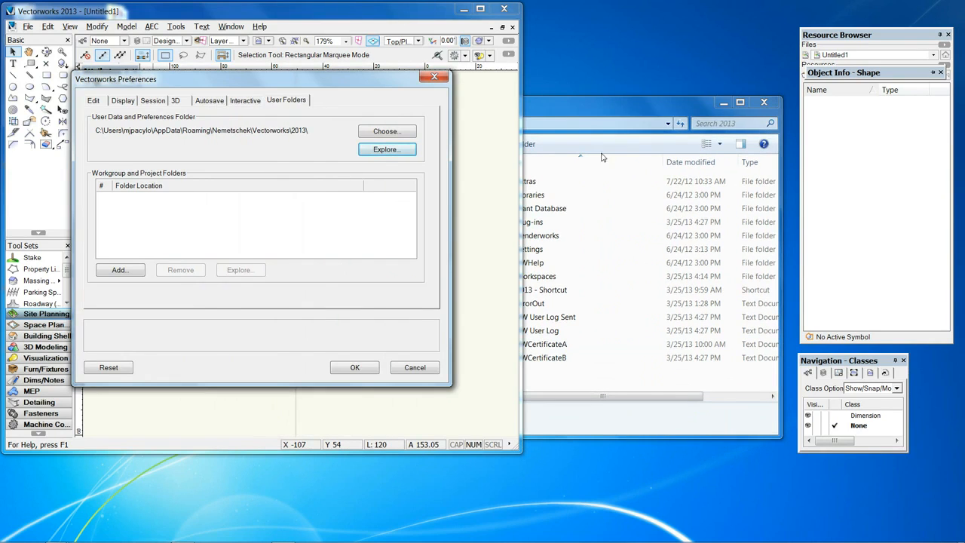
{"action": "left_click", "coordinate": [645, 106]}
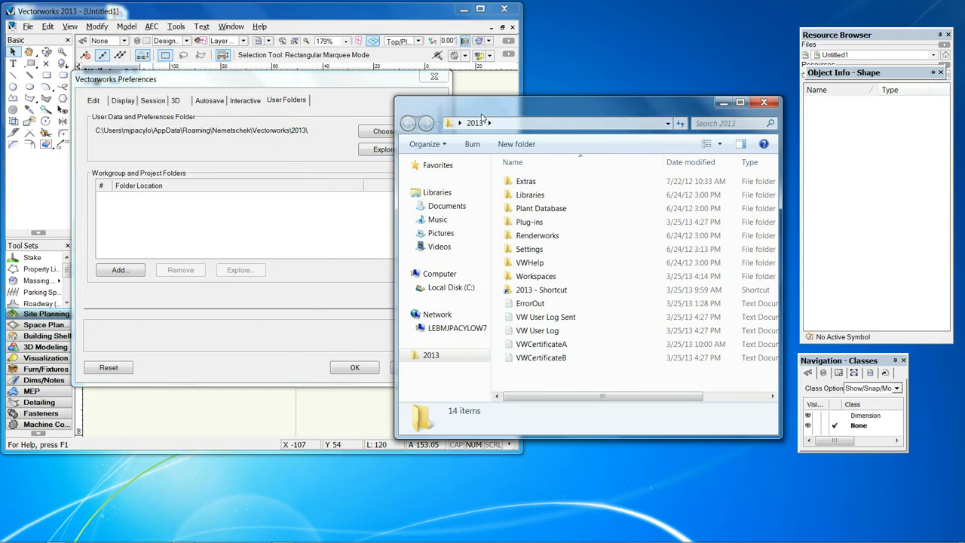
{"action": "left_click", "coordinate": [297, 243]}
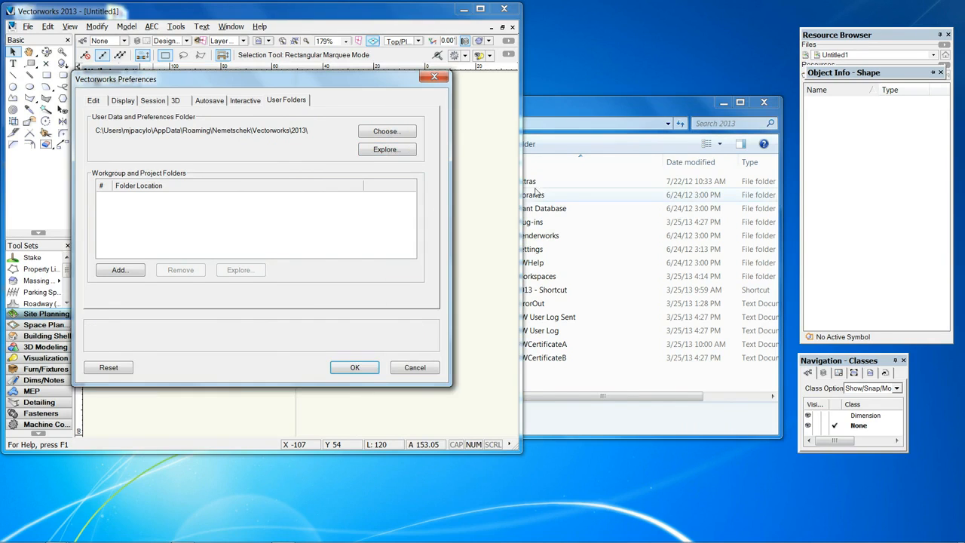
{"action": "left_click", "coordinate": [372, 373]}
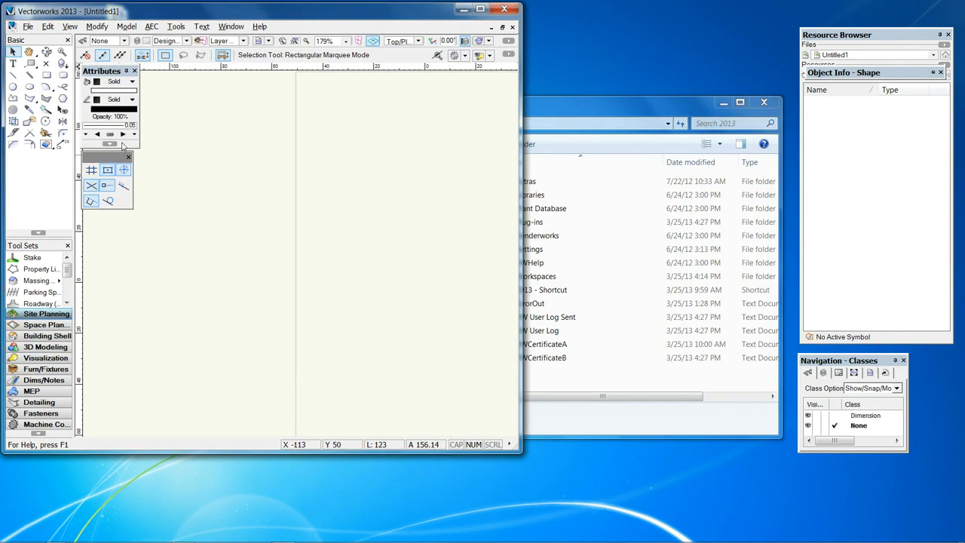
{"action": "left_click", "coordinate": [10, 11]}
{"action": "left_click", "coordinate": [35, 93]}
{"action": "left_click", "coordinate": [279, 263]}
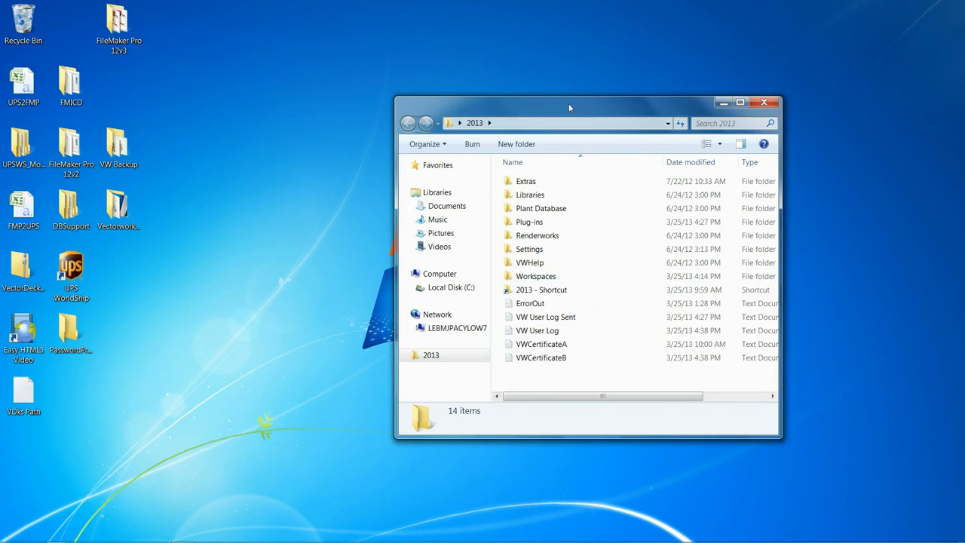
- Move the 2013 folder window aside and open VectorDecks_2013_W_A_v1.8.zip from the link in the purchase e-mail
{"action": "left_click_drag", "start_coordinate": [568, 104], "coordinate": [169, 105]}
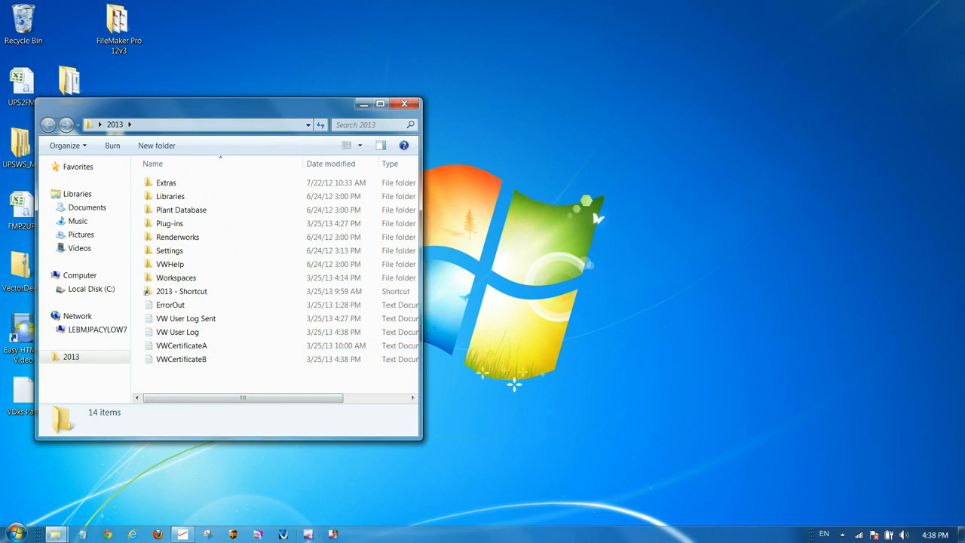
{"action": "left_click", "coordinate": [190, 536]}
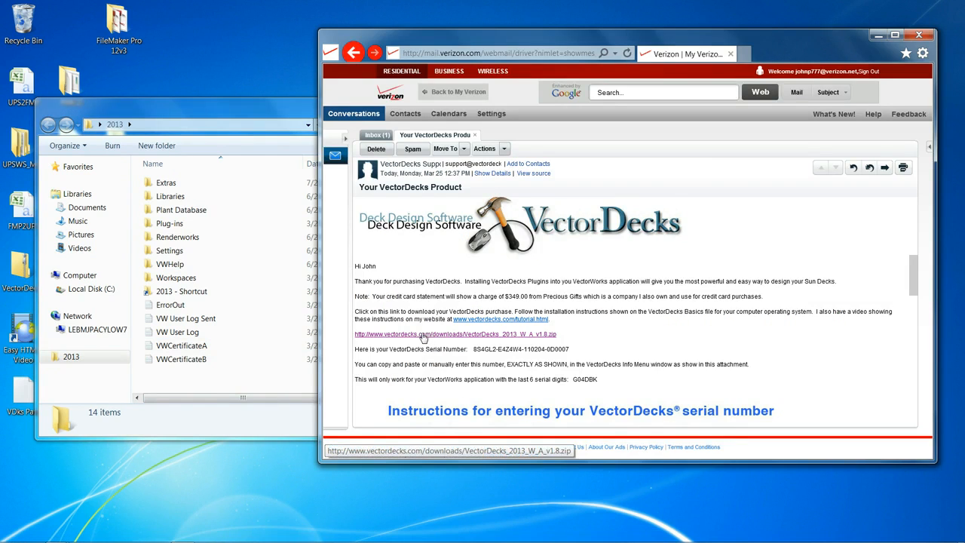
{"action": "left_click", "coordinate": [424, 335]}
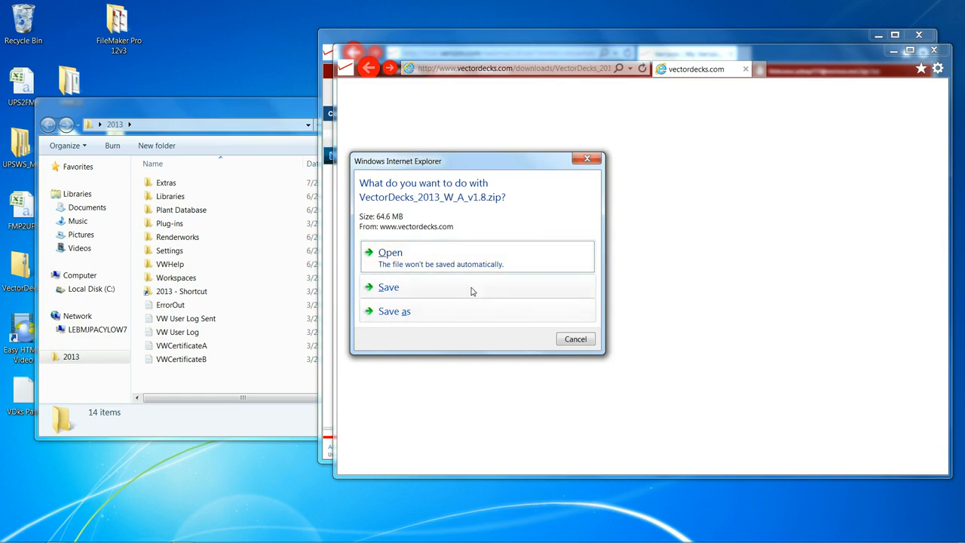
{"action": "left_click", "coordinate": [389, 255]}
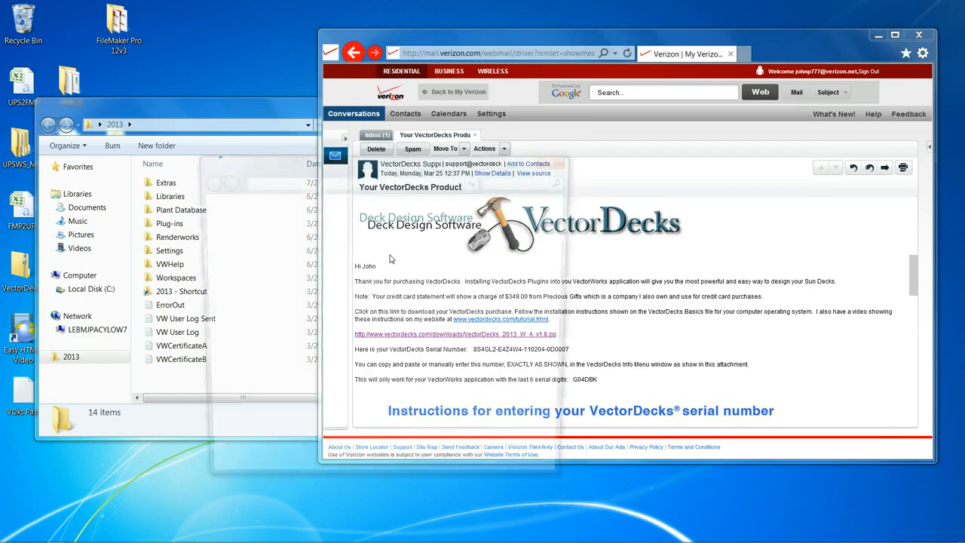
- Minimize the mail window and place the zip contents window next to the 2013 folder window
{"action": "left_click_drag", "start_coordinate": [293, 171], "coordinate": [603, 141]}
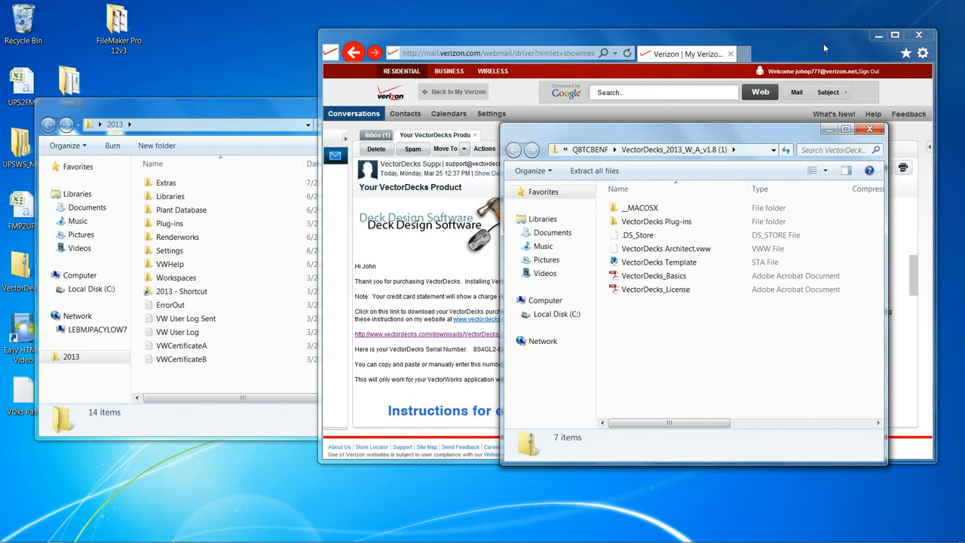
{"action": "left_click", "coordinate": [878, 37]}
{"action": "left_click_drag", "start_coordinate": [650, 133], "coordinate": [610, 111]}
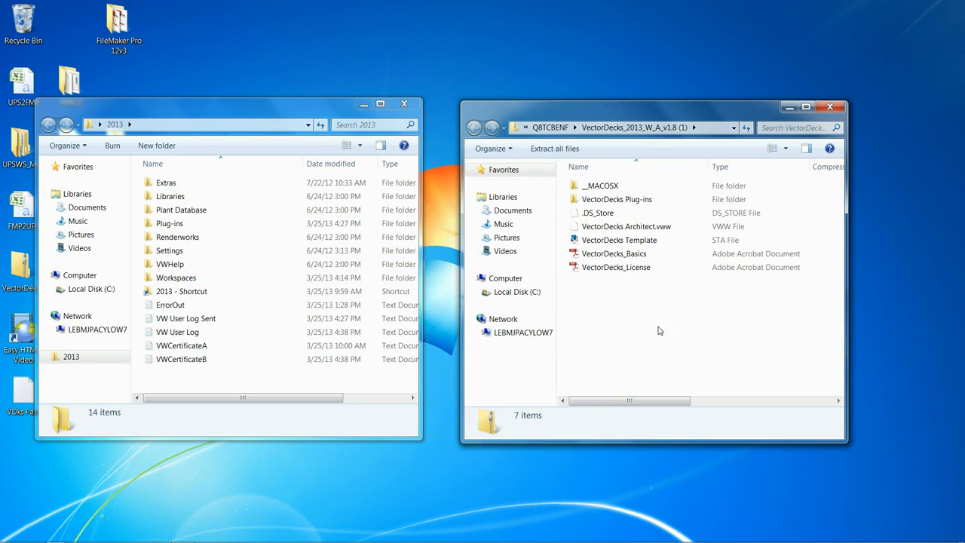
- Copy the VectorDecks Plug-ins folder into the 2013 Plug-ins folder, allowing the files and the copy without encryption
{"action": "left_click_drag", "start_coordinate": [577, 202], "coordinate": [176, 229]}
{"action": "left_click_drag", "start_coordinate": [171, 228], "coordinate": [171, 228]}
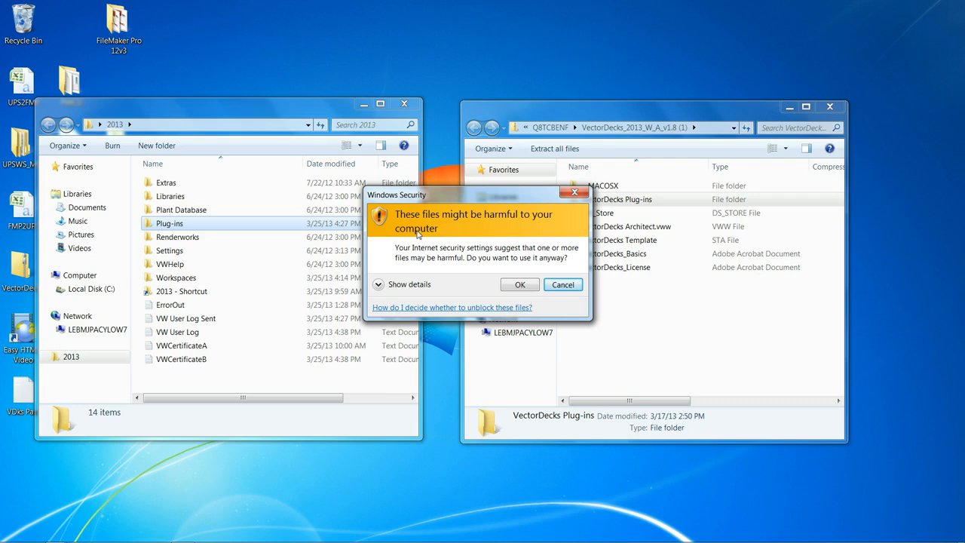
{"action": "left_click", "coordinate": [519, 285]}
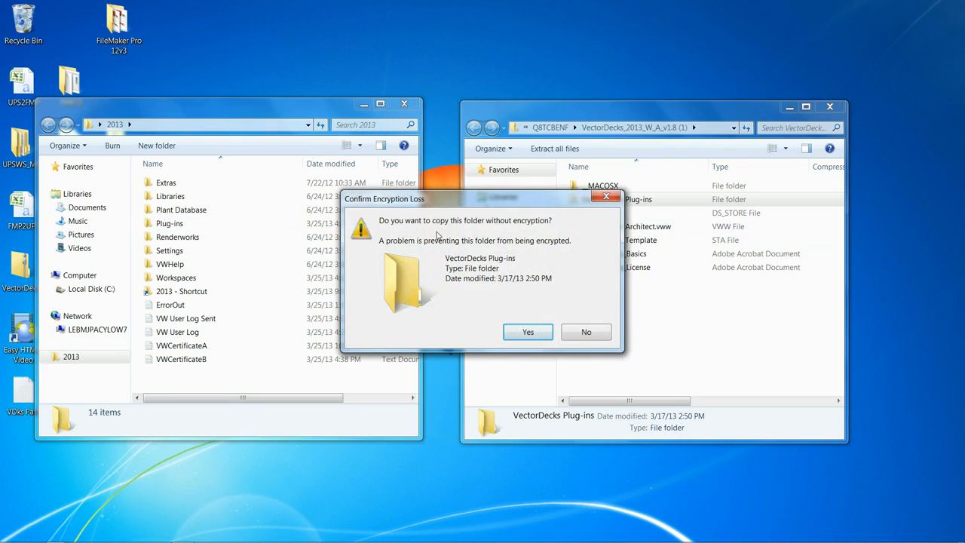
{"action": "left_click", "coordinate": [528, 332]}
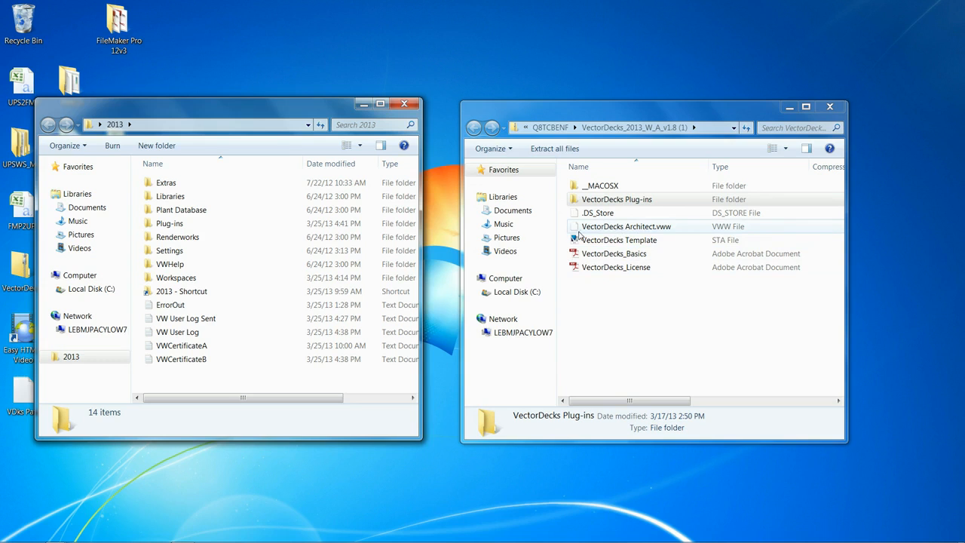
- Copy VectorDecks Architect.vww into the 2013 Workspaces folder, allowing the file despite the security warning
{"action": "left_click", "coordinate": [605, 230]}
{"action": "left_click_drag", "start_coordinate": [605, 229], "coordinate": [190, 285]}
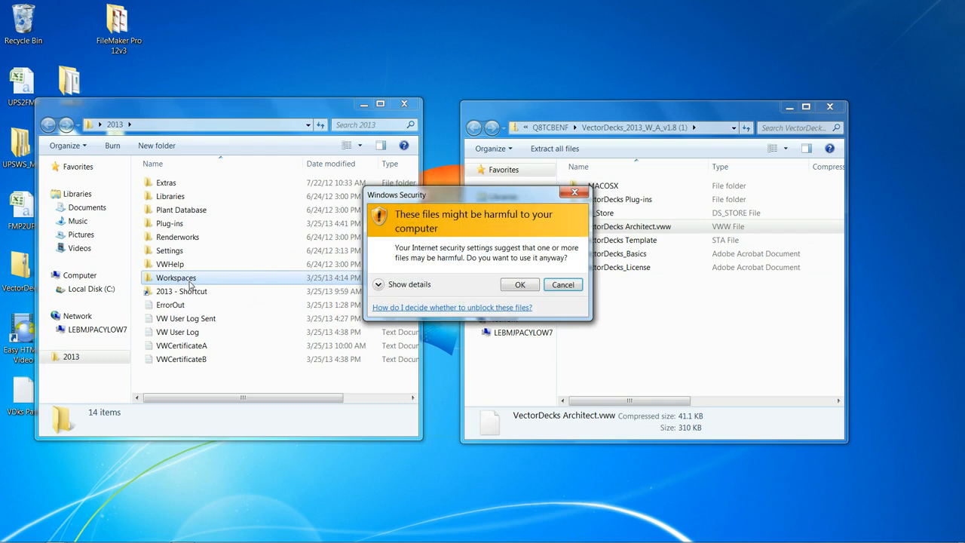
{"action": "left_click", "coordinate": [517, 284]}
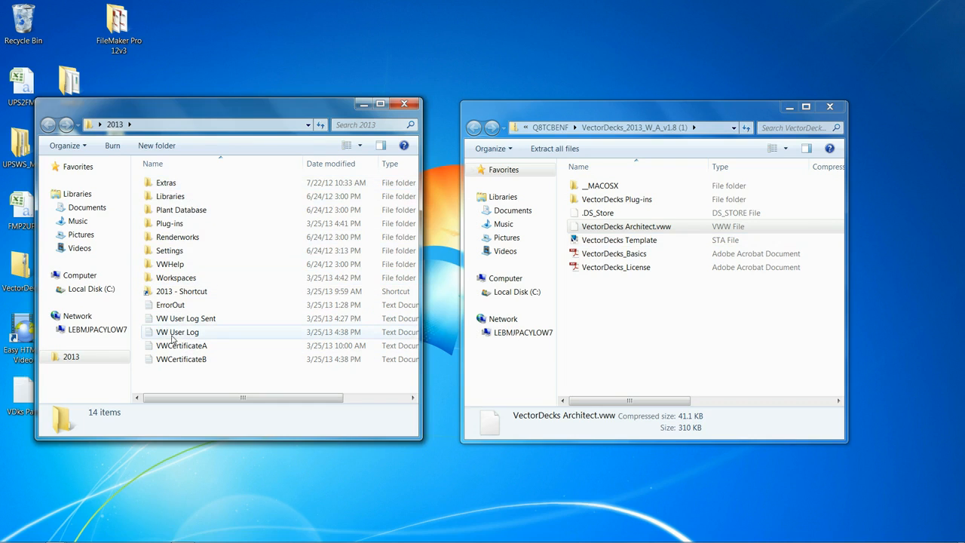
- Copy the VectorDecks Template file into the 2013 Libraries > Defaults > Templates folder, allowing it despite the security warning
{"action": "double_click", "coordinate": [169, 196]}
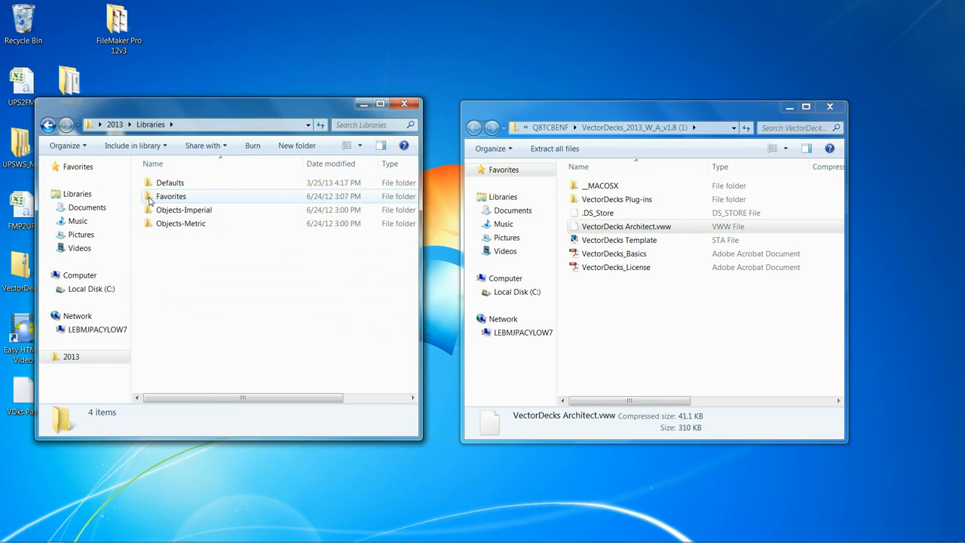
{"action": "double_click", "coordinate": [151, 183]}
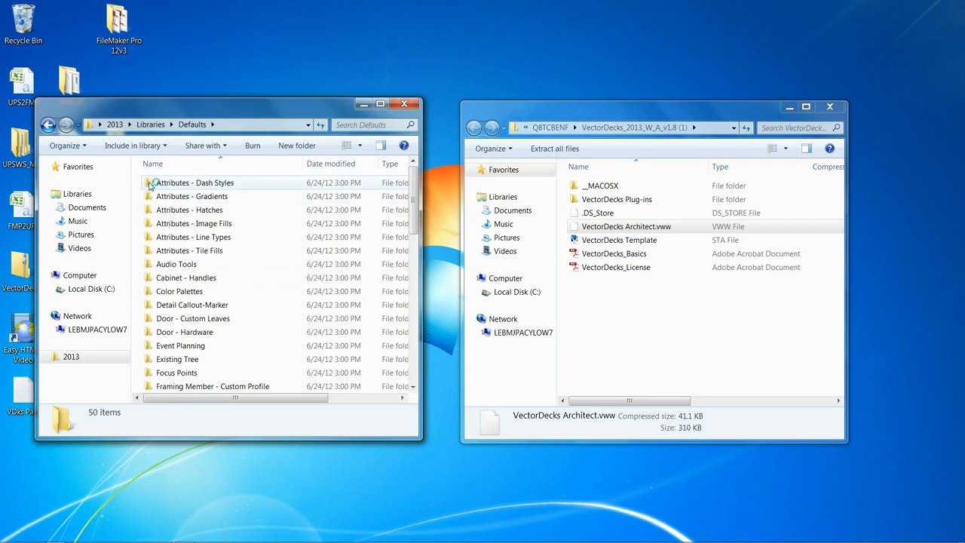
{"action": "left_click_drag", "start_coordinate": [413, 217], "coordinate": [413, 347]}
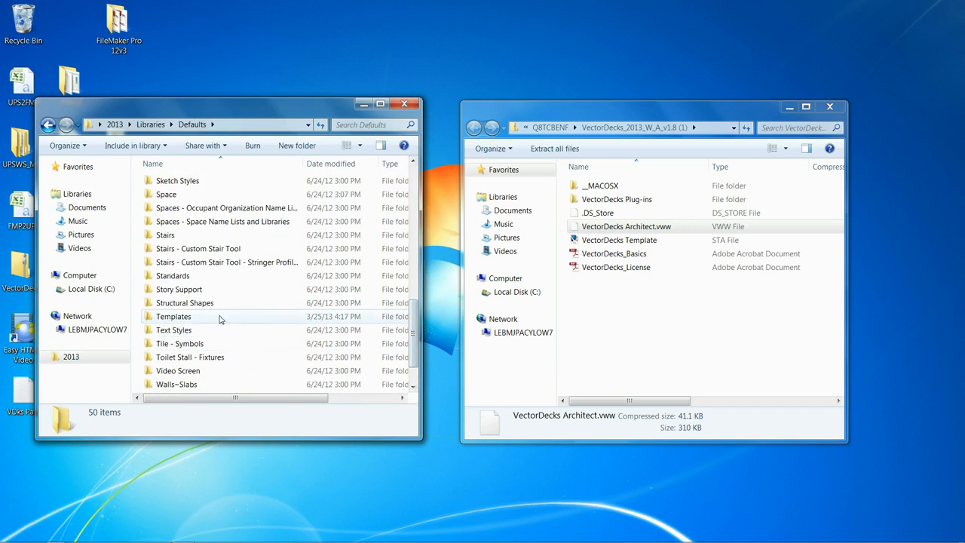
{"action": "left_click", "coordinate": [589, 241]}
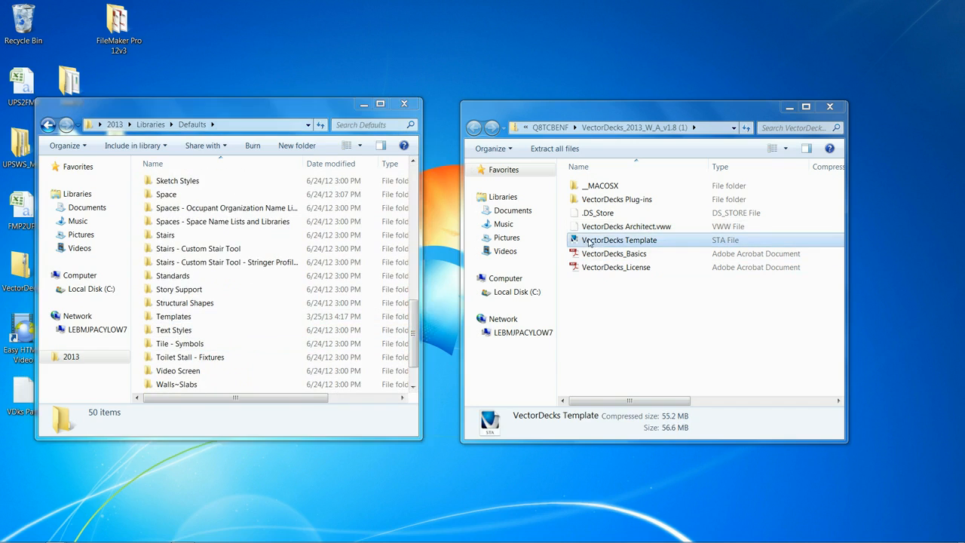
{"action": "left_click_drag", "start_coordinate": [589, 241], "coordinate": [184, 322]}
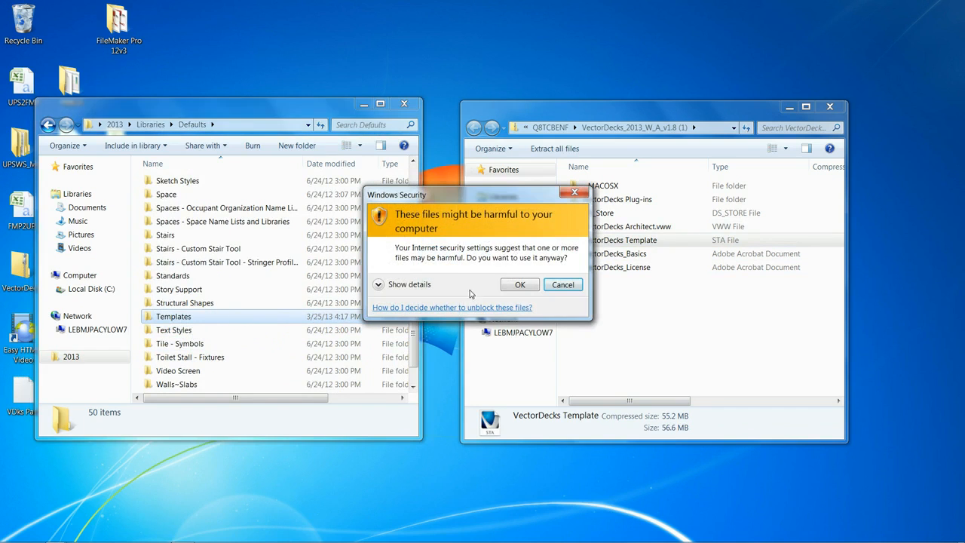
{"action": "left_click", "coordinate": [520, 287]}
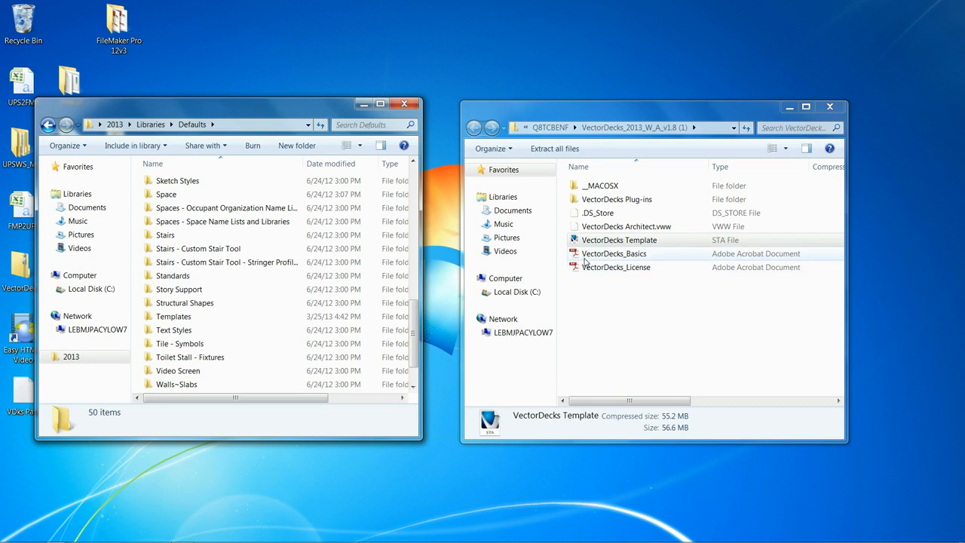
- Copy the VectorDecks_Basics and VectorDecks_License PDFs to the desktop, allowing both files, and close the two folder windows
{"action": "left_click_drag", "start_coordinate": [579, 255], "coordinate": [282, 76]}
{"action": "left_click", "coordinate": [523, 284]}
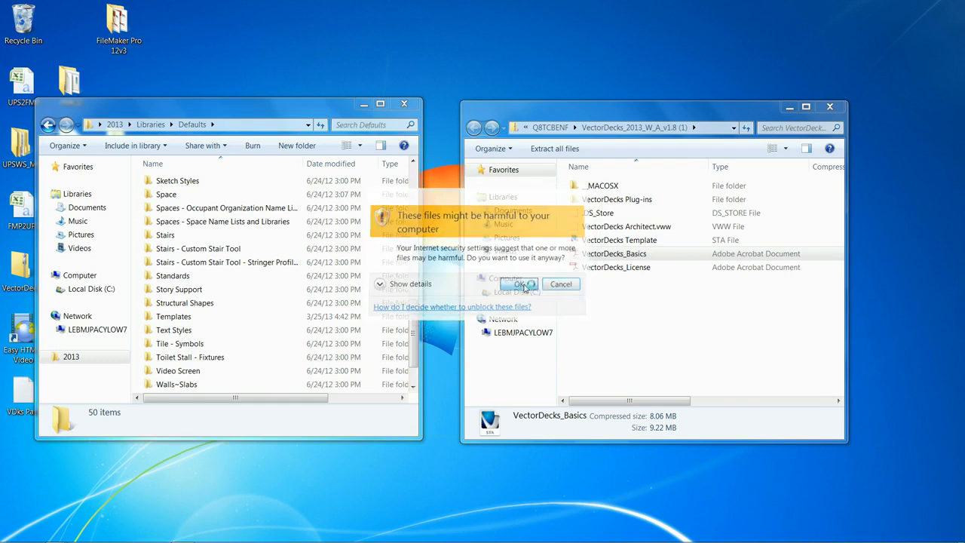
{"action": "left_click", "coordinate": [574, 266]}
{"action": "left_click_drag", "start_coordinate": [563, 265], "coordinate": [280, 72]}
{"action": "left_click", "coordinate": [531, 284]}
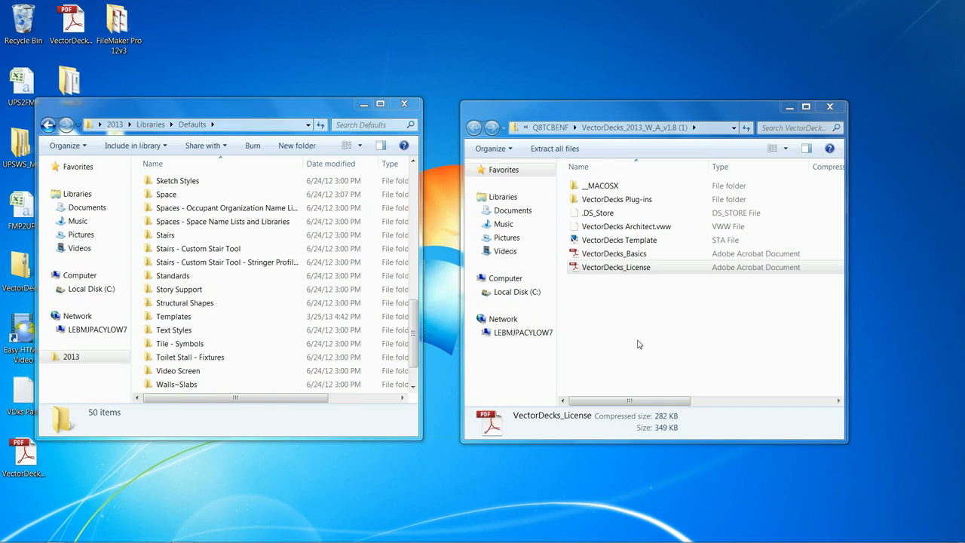
{"action": "left_click", "coordinate": [405, 104]}
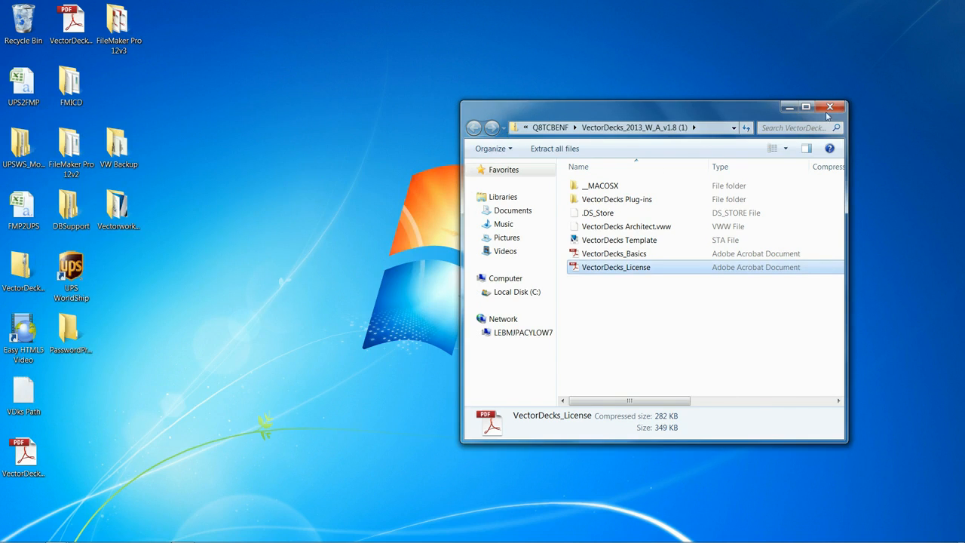
{"action": "left_click", "coordinate": [831, 108]}
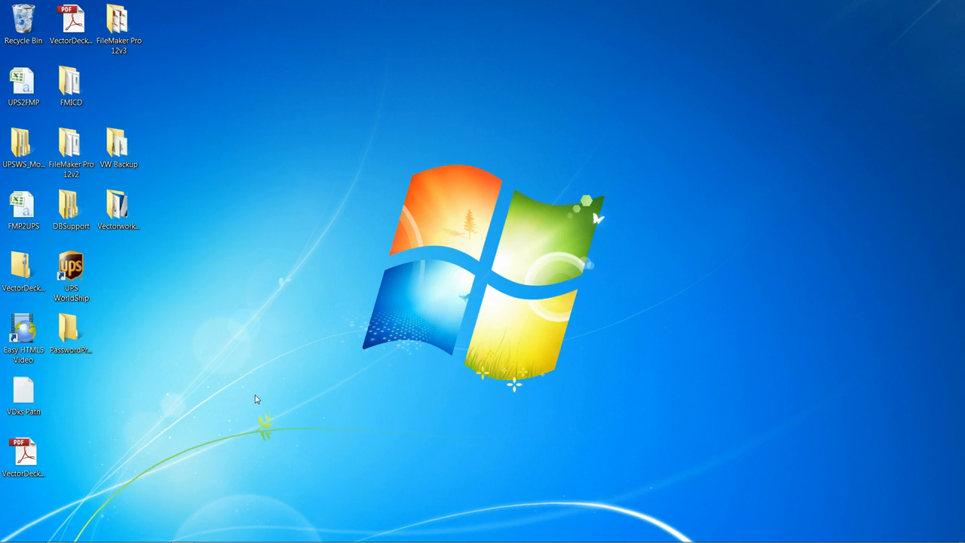
- Launch Vectorworks 2013 in a slightly wider window and switch it to the VectorDecks Architect workspace
{"action": "mouse_move", "coordinate": [293, 541]}
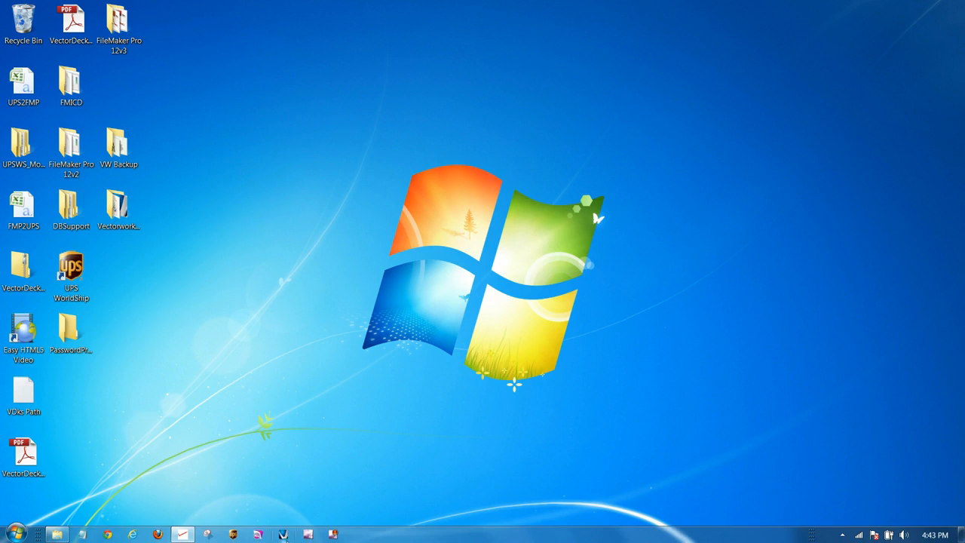
{"action": "left_click", "coordinate": [283, 534]}
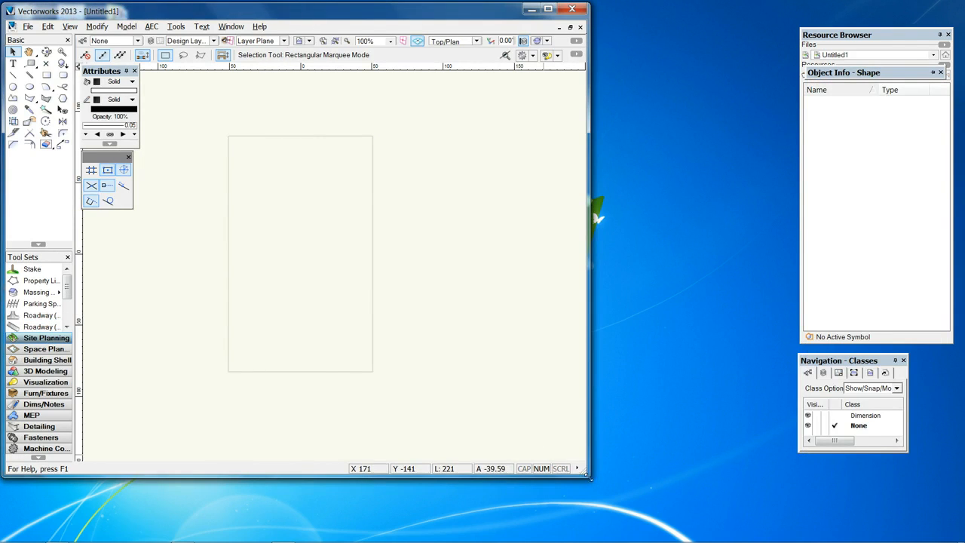
{"action": "left_click_drag", "start_coordinate": [579, 469], "coordinate": [672, 480]}
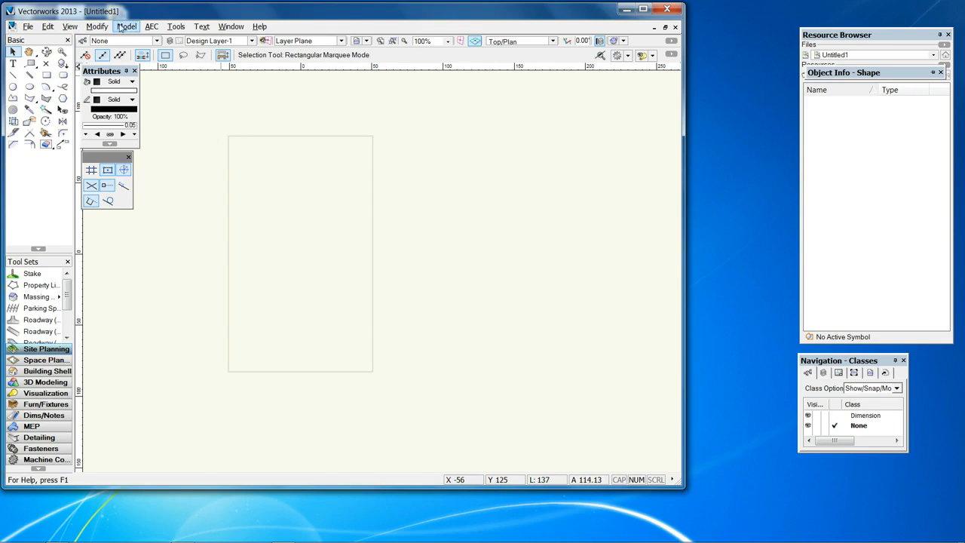
{"action": "left_click", "coordinate": [176, 26]}
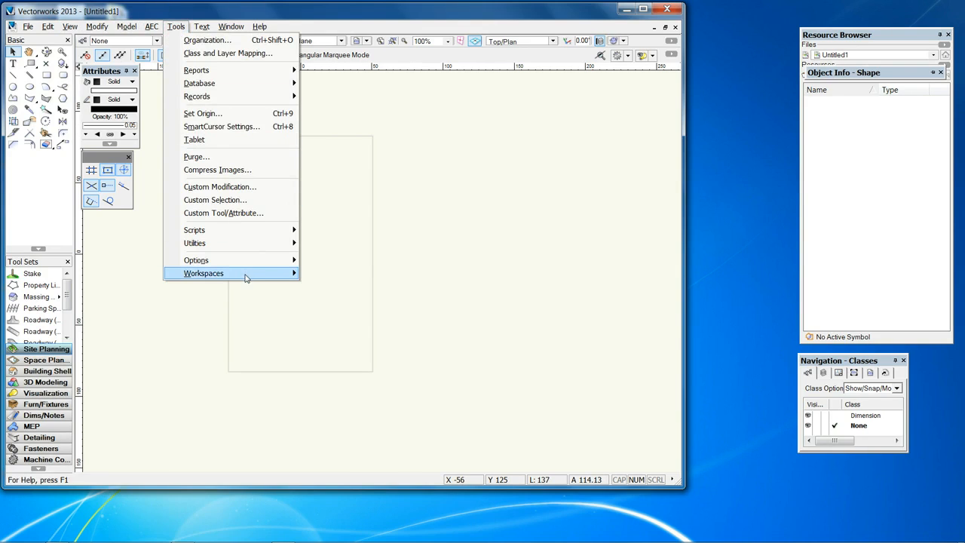
{"action": "mouse_move", "coordinate": [246, 278]}
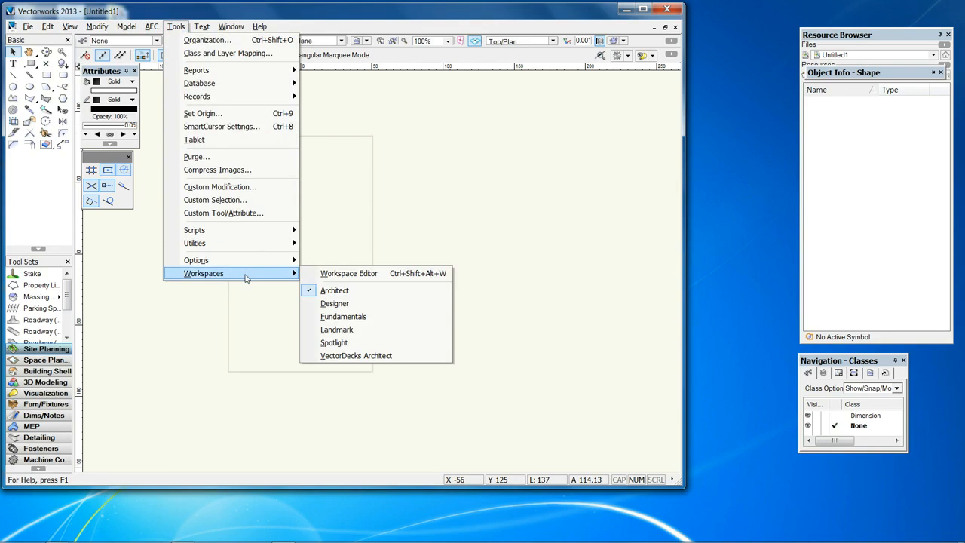
{"action": "left_click", "coordinate": [357, 358]}
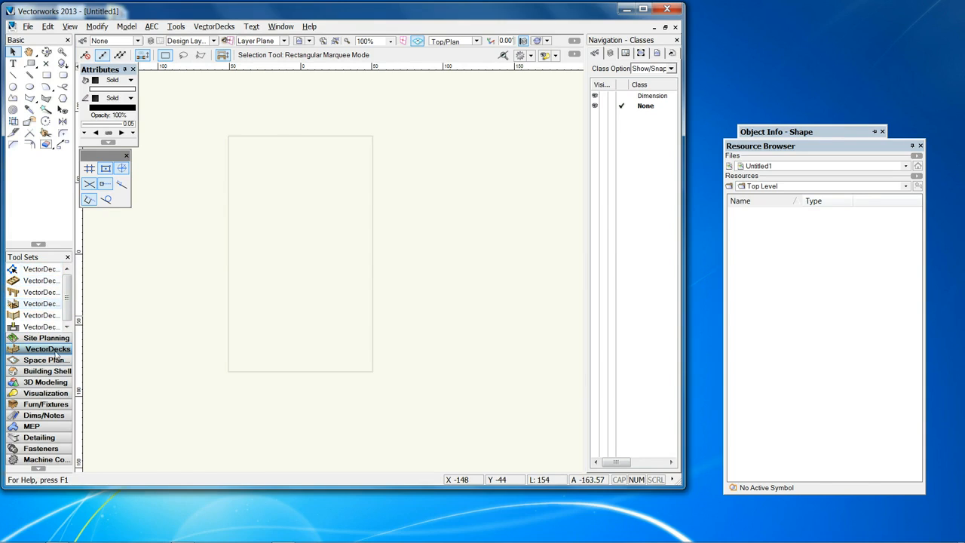
- View the Visualization and Dims/Notes tool sets, and return to the VectorDecks tool set
{"action": "left_click", "coordinate": [48, 394]}
{"action": "left_click", "coordinate": [52, 415]}
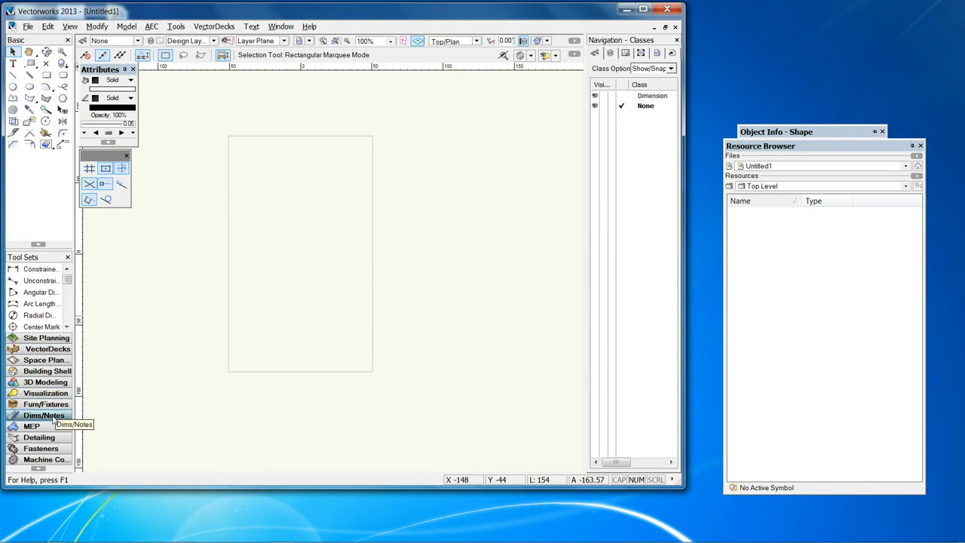
{"action": "left_click", "coordinate": [30, 349]}
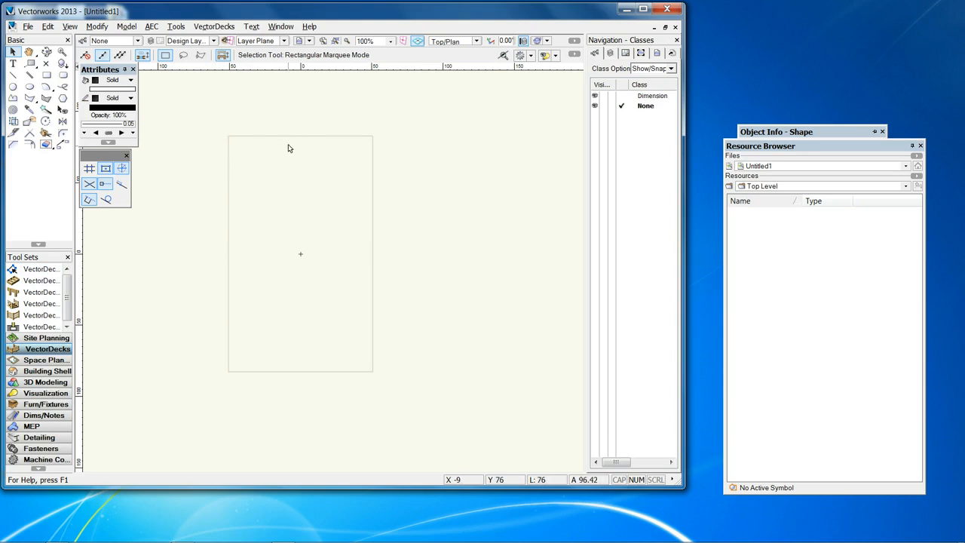
- Open VectorDecks Info, and copy the VectorDecks serial number from the purchase e-mail in the mail window
{"action": "left_click", "coordinate": [204, 27]}
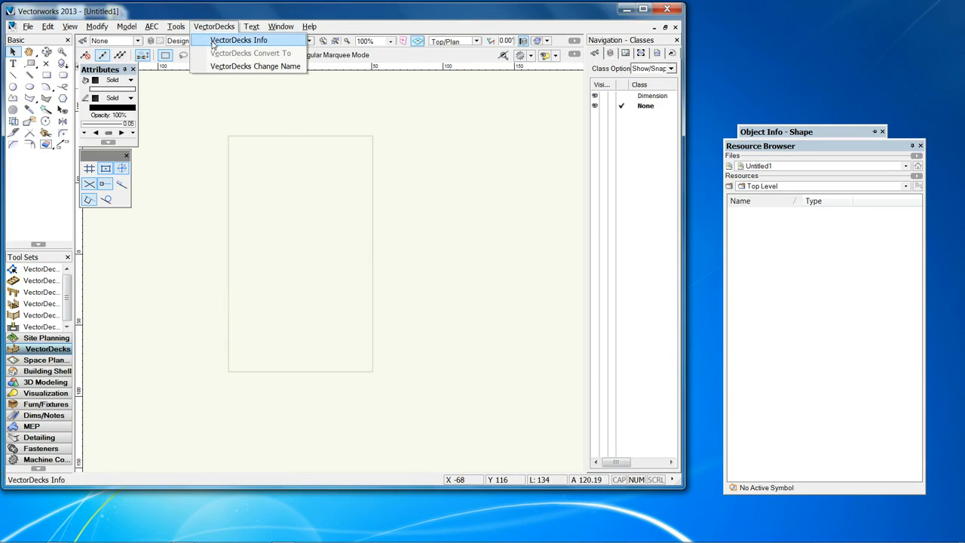
{"action": "left_click", "coordinate": [213, 41]}
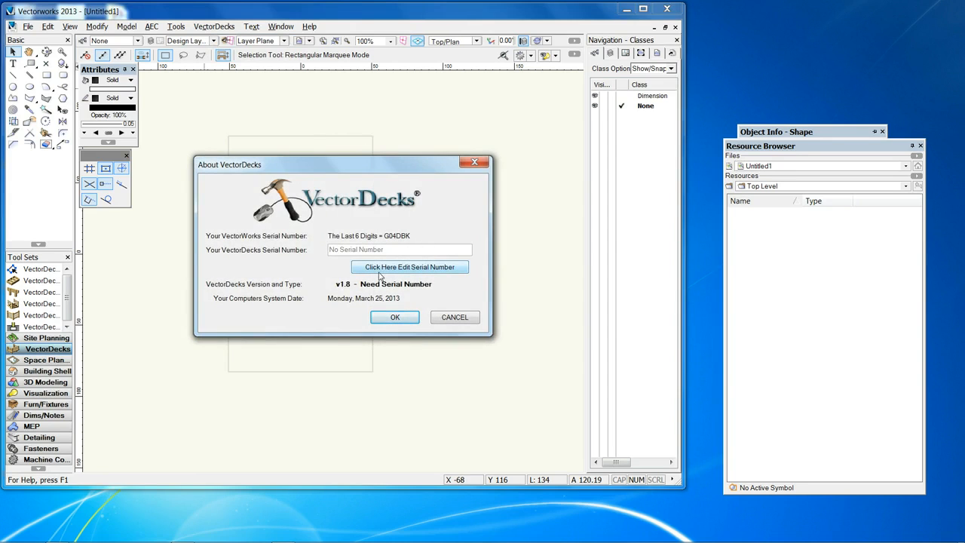
{"action": "mouse_move", "coordinate": [324, 540]}
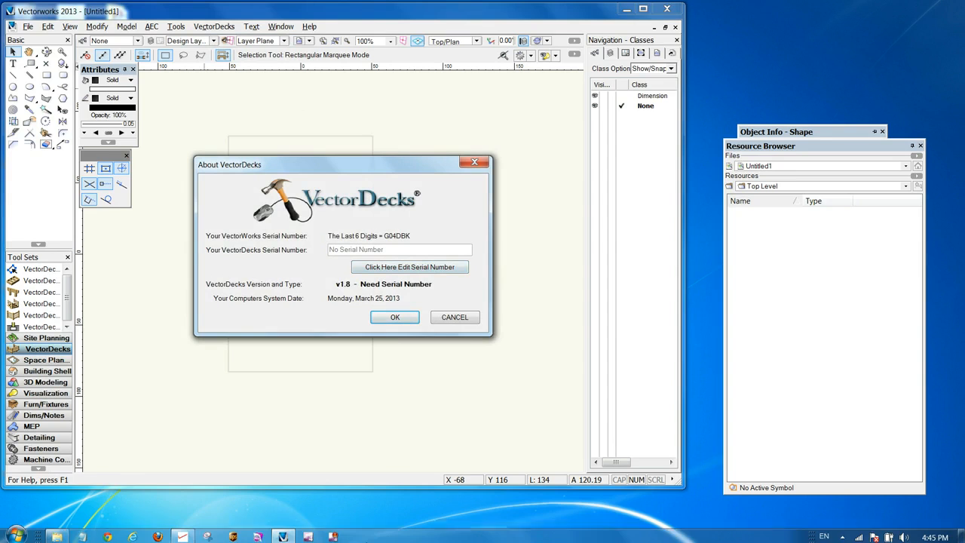
{"action": "left_click", "coordinate": [182, 534]}
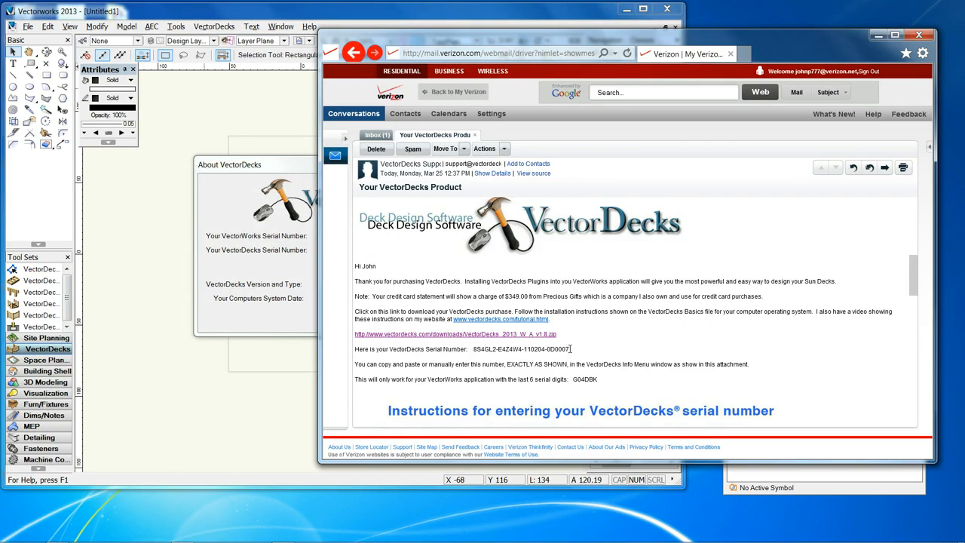
{"action": "left_click_drag", "start_coordinate": [567, 349], "coordinate": [479, 354]}
{"action": "key", "text": "ctrl+c"}
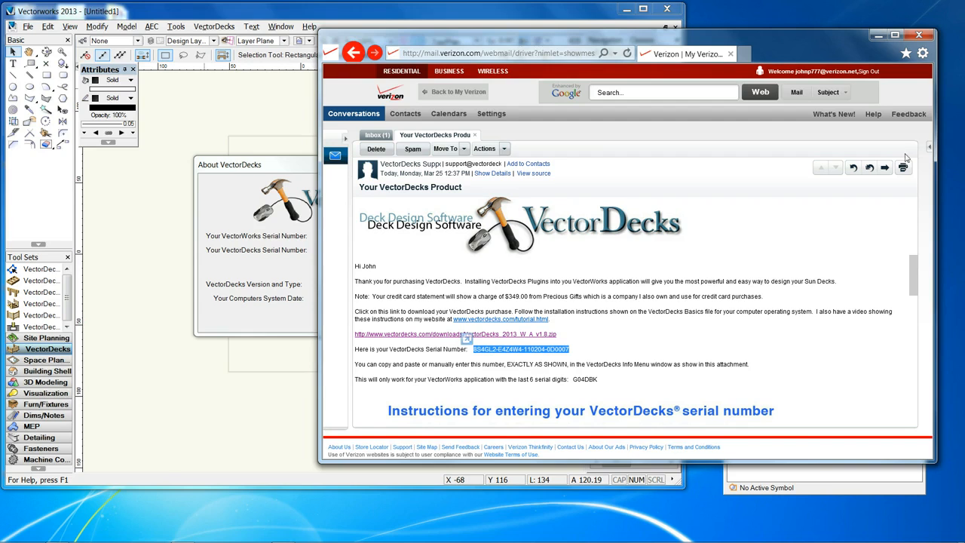
{"action": "left_click", "coordinate": [877, 34]}
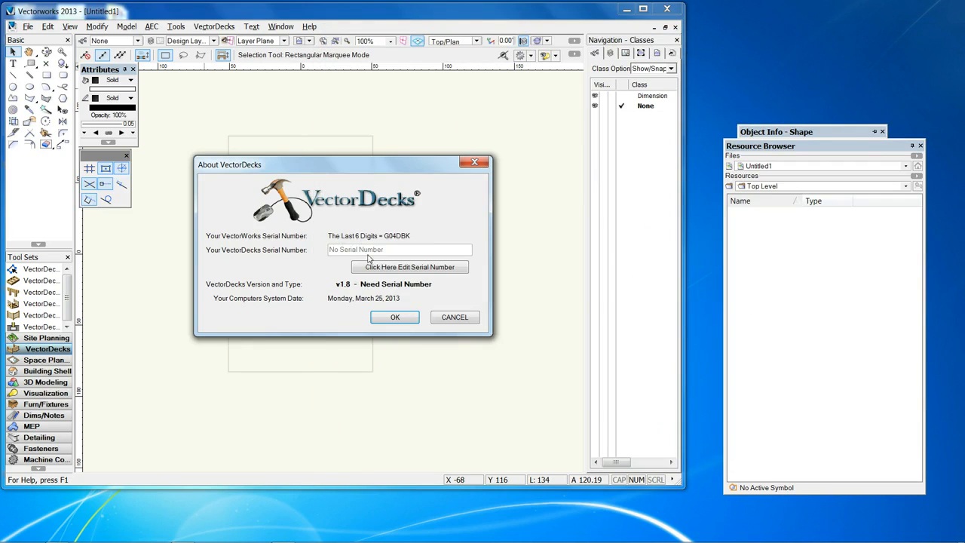
- Replace the VectorDecks serial number with the copied one, remove the extra trailing character and submit it
{"action": "left_click", "coordinate": [398, 269]}
{"action": "left_click_drag", "start_coordinate": [386, 250], "coordinate": [309, 239]}
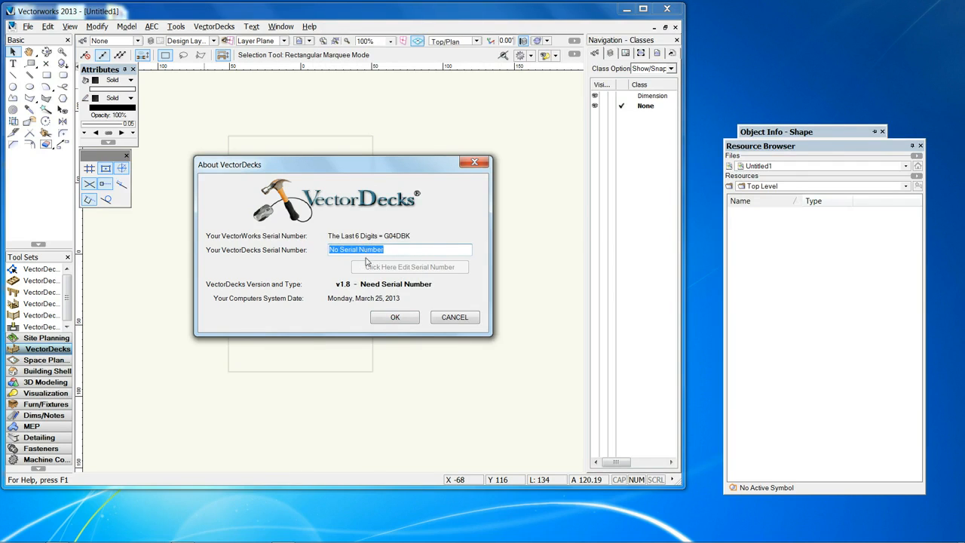
{"action": "key", "text": "ctrl+v"}
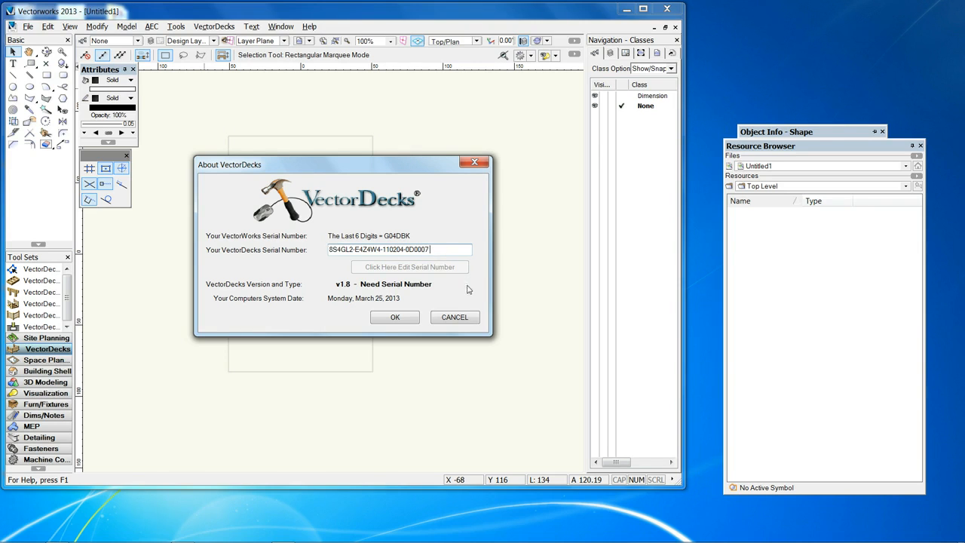
{"action": "left_click", "coordinate": [394, 317]}
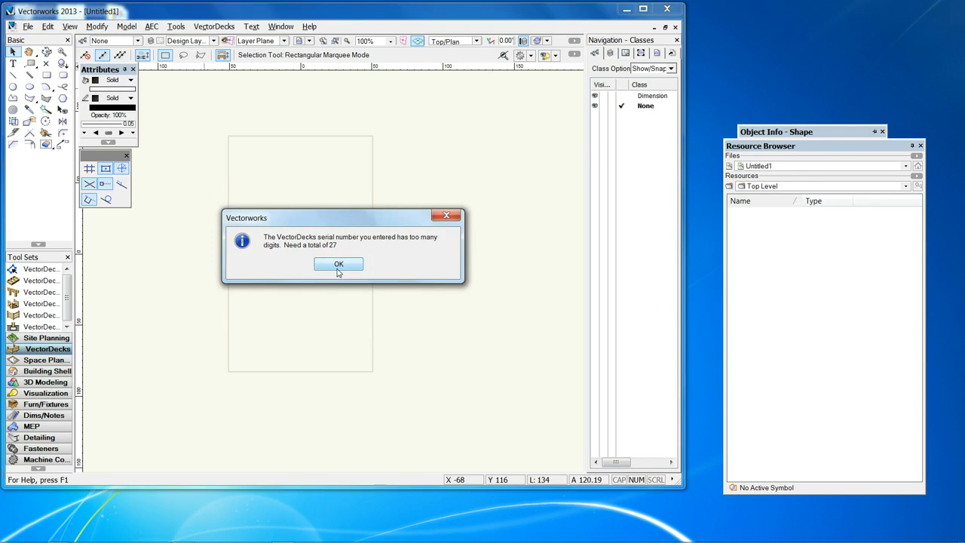
{"action": "left_click", "coordinate": [339, 265]}
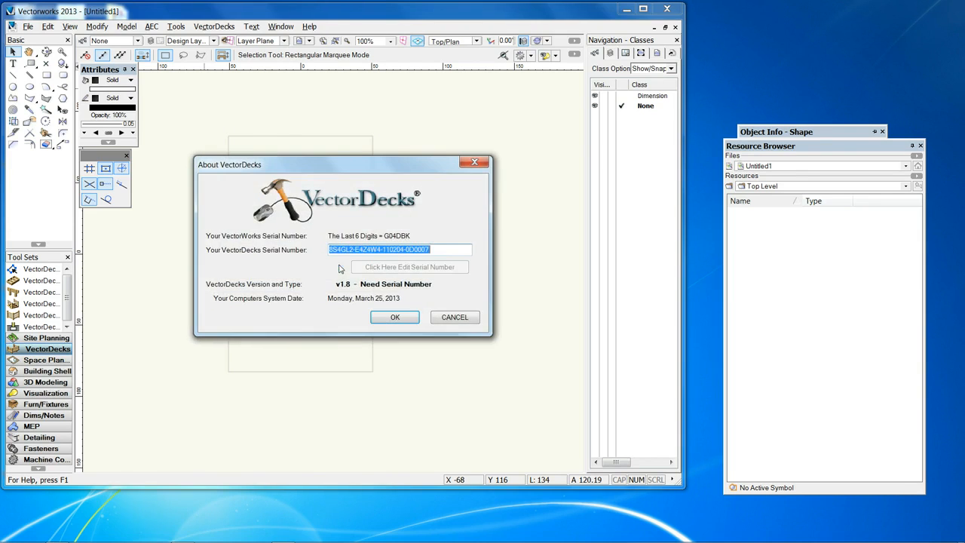
{"action": "left_click", "coordinate": [391, 251]}
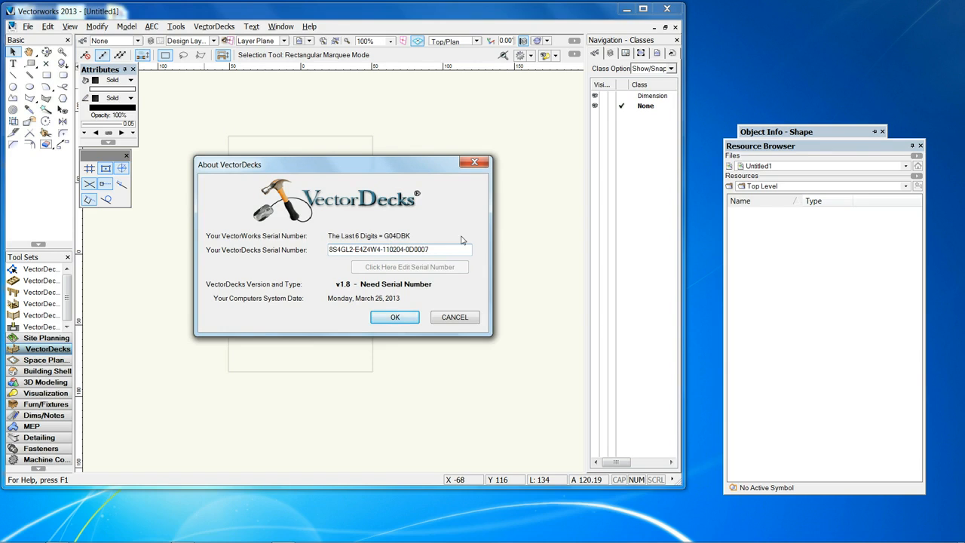
{"action": "left_click", "coordinate": [395, 317]}
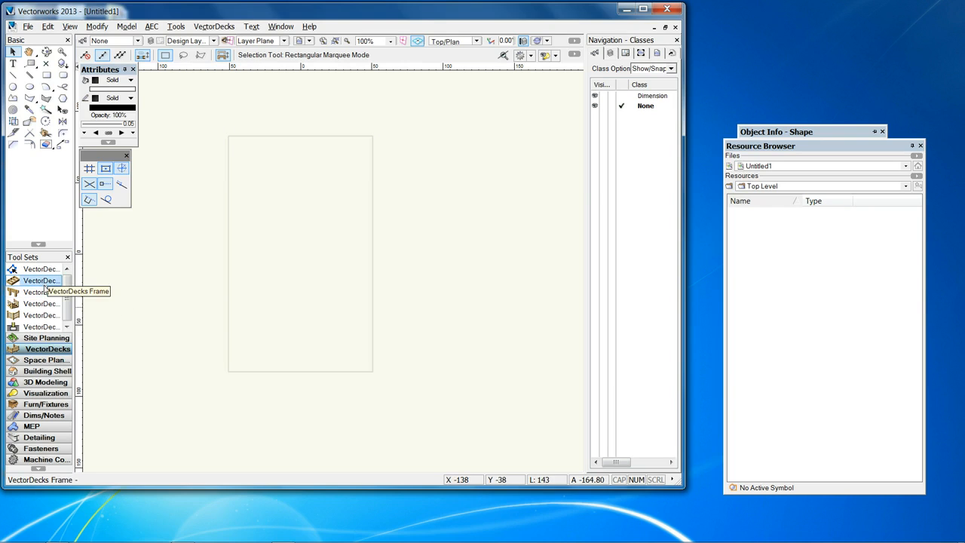
- Reopen VectorDecks Info to check the version type and registration, and close it
{"action": "left_click", "coordinate": [211, 29]}
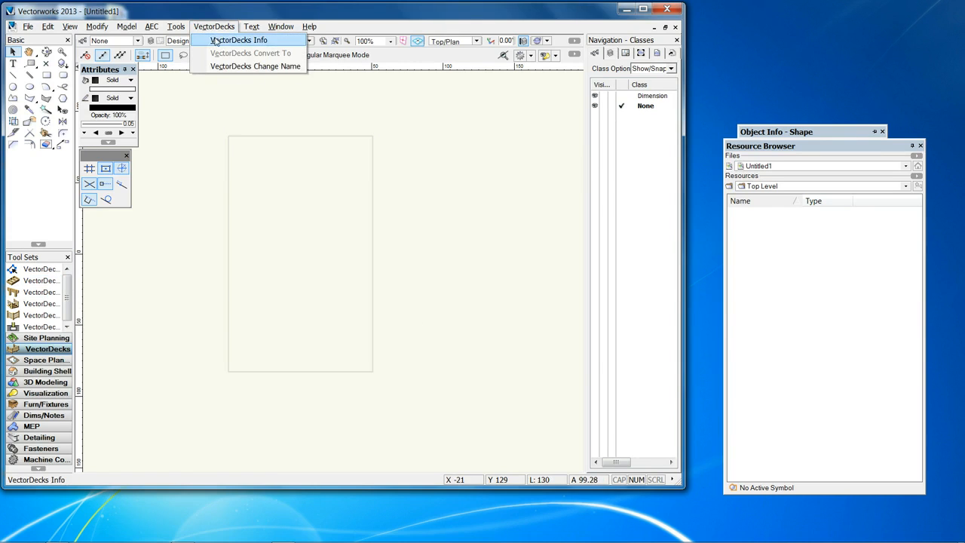
{"action": "left_click", "coordinate": [217, 41]}
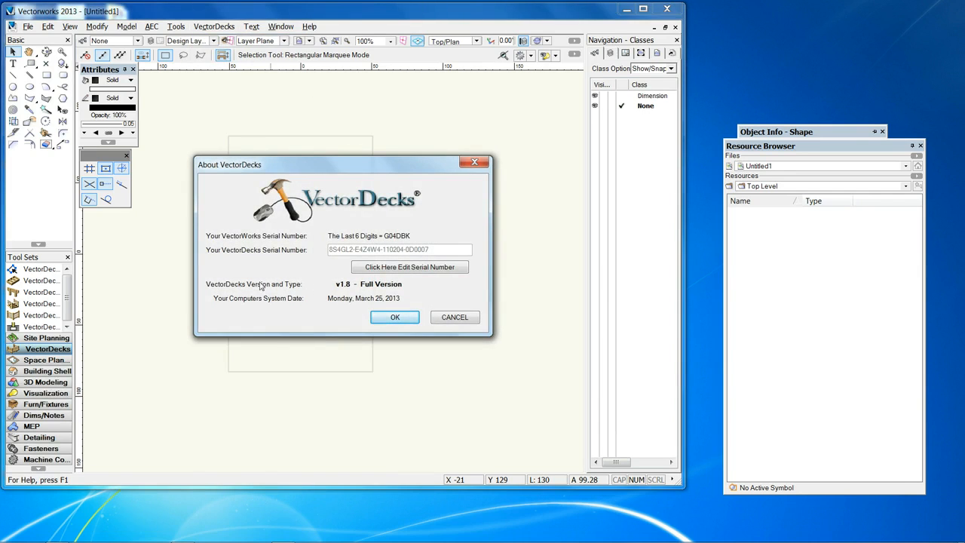
{"action": "left_click", "coordinate": [395, 318]}
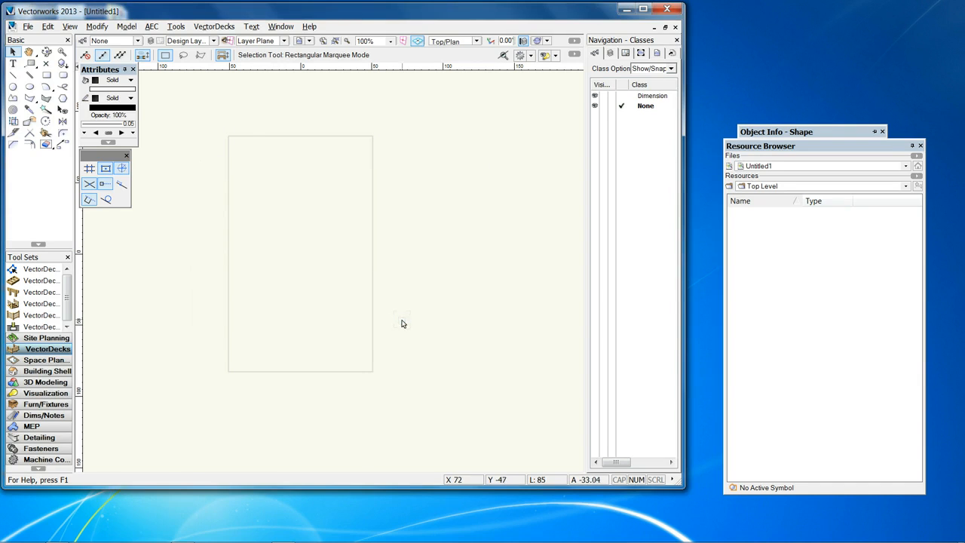